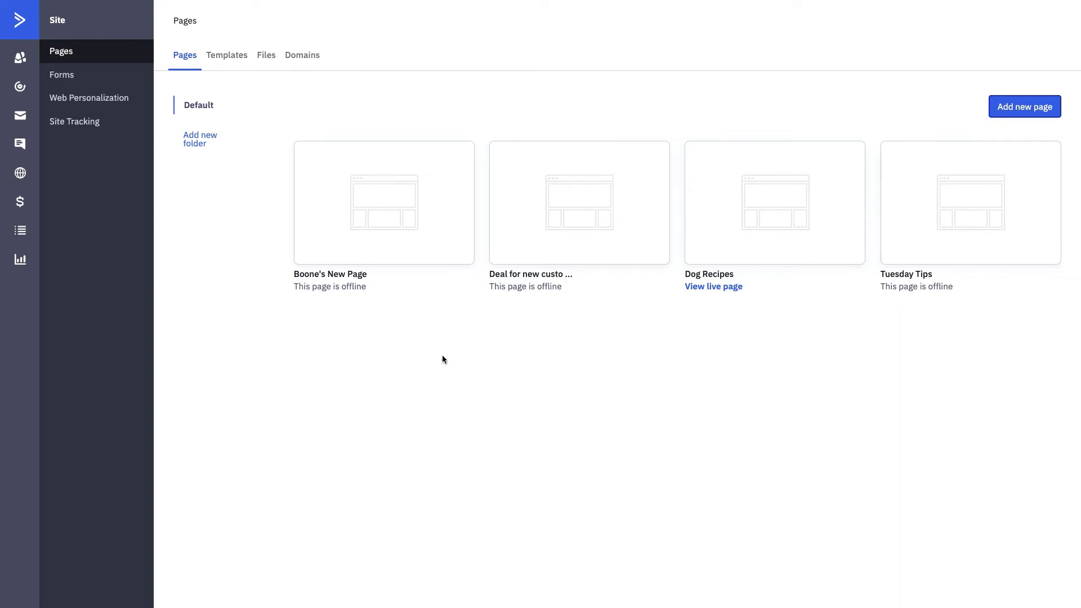
# - Create a new landing page from the Bon Appétit stock template
pyautogui.moveTo(952, 241)
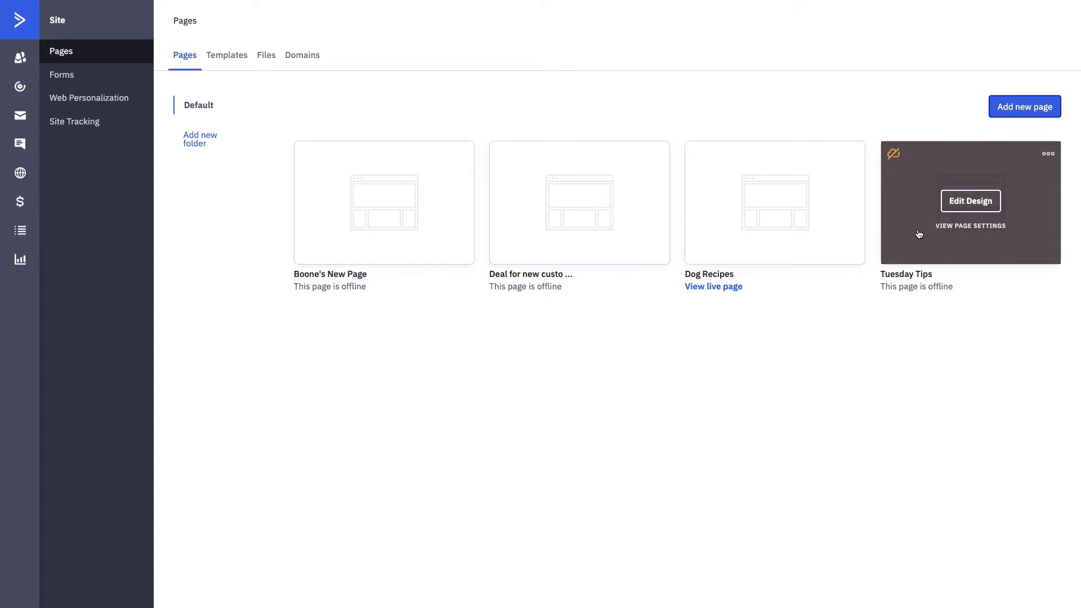
pyautogui.click(1032, 105)
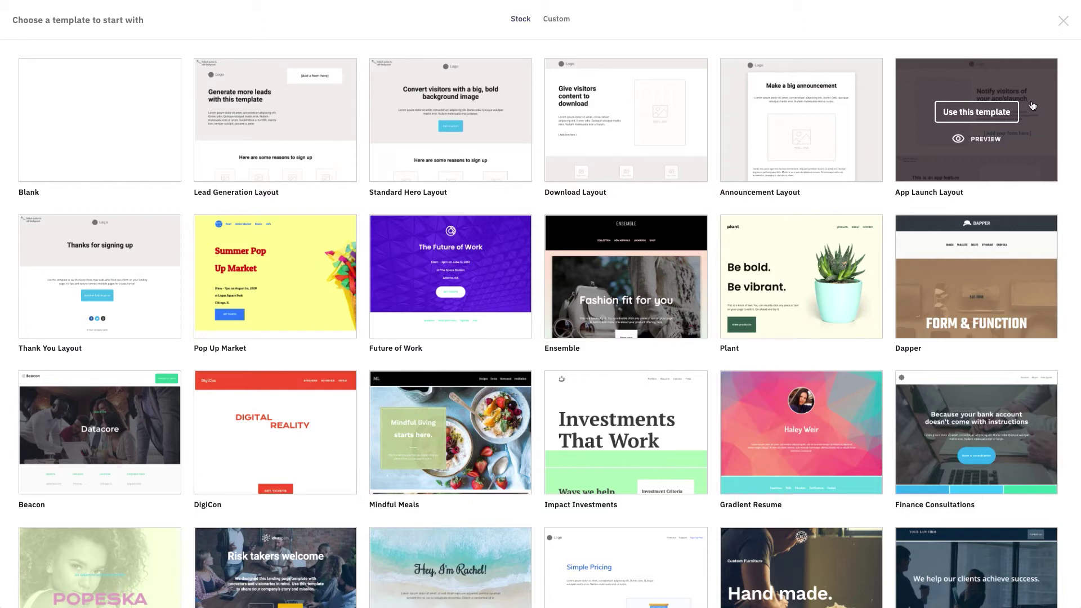
pyautogui.moveTo(101, 137)
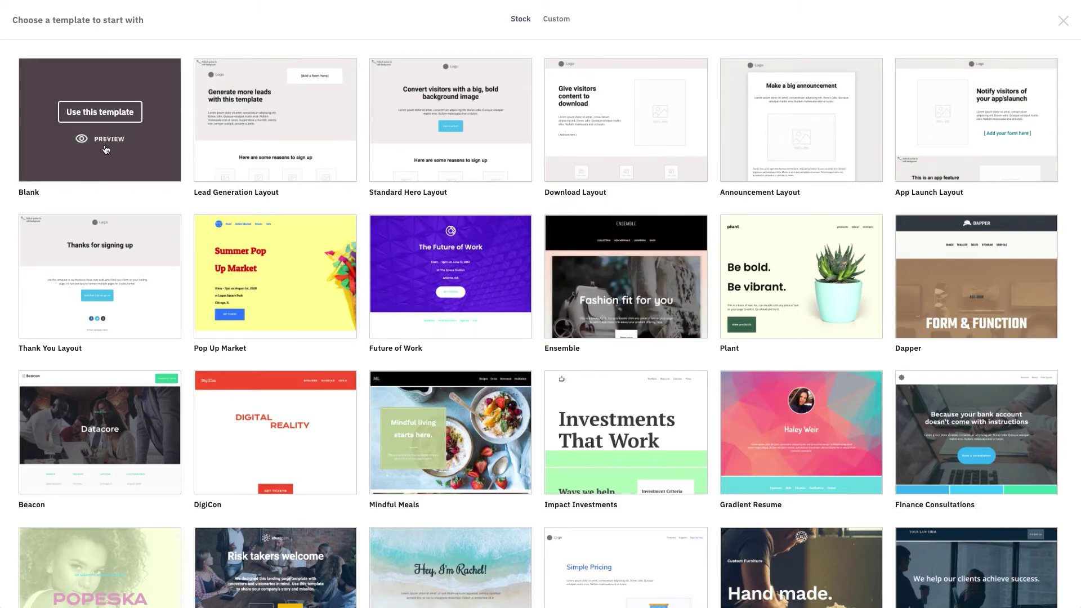
pyautogui.moveTo(284, 228)
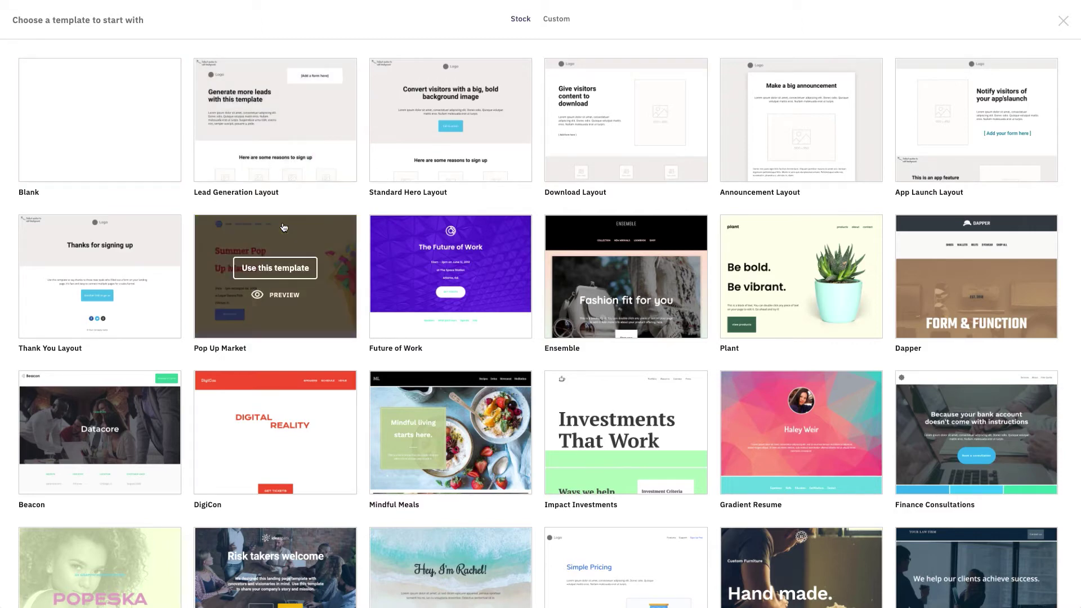
pyautogui.scroll(-3, 365, 248)
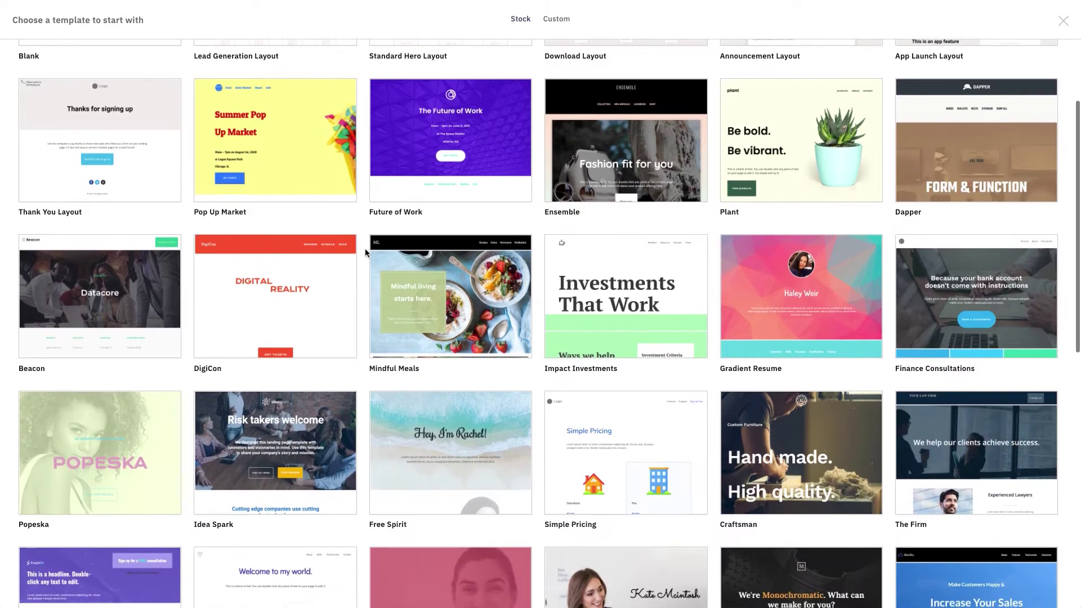
pyautogui.scroll(-3, 365, 249)
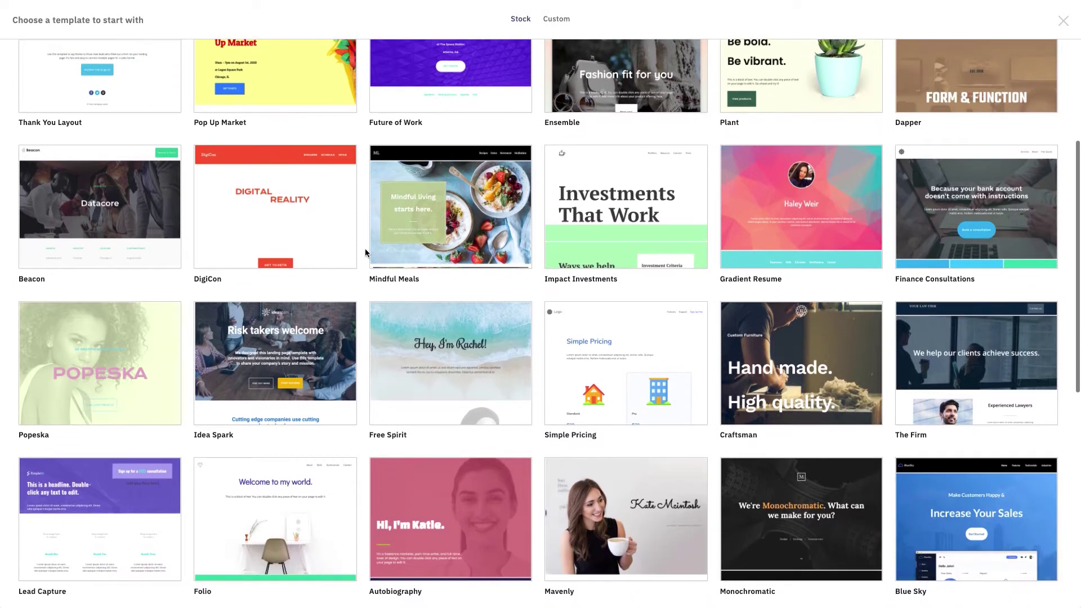
pyautogui.scroll(-2, 365, 249)
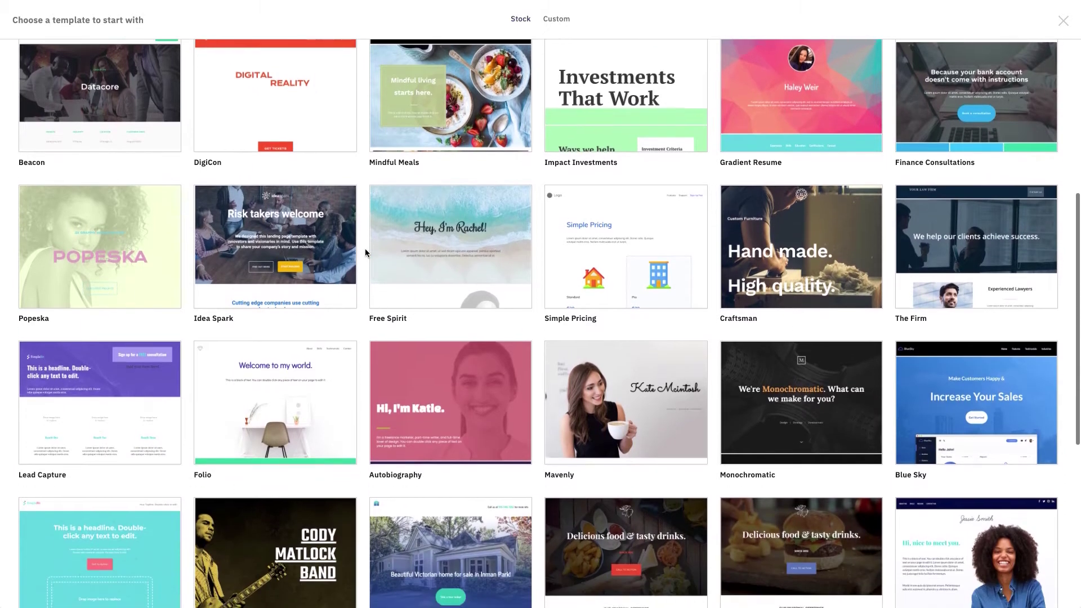
pyautogui.scroll(-1, 365, 248)
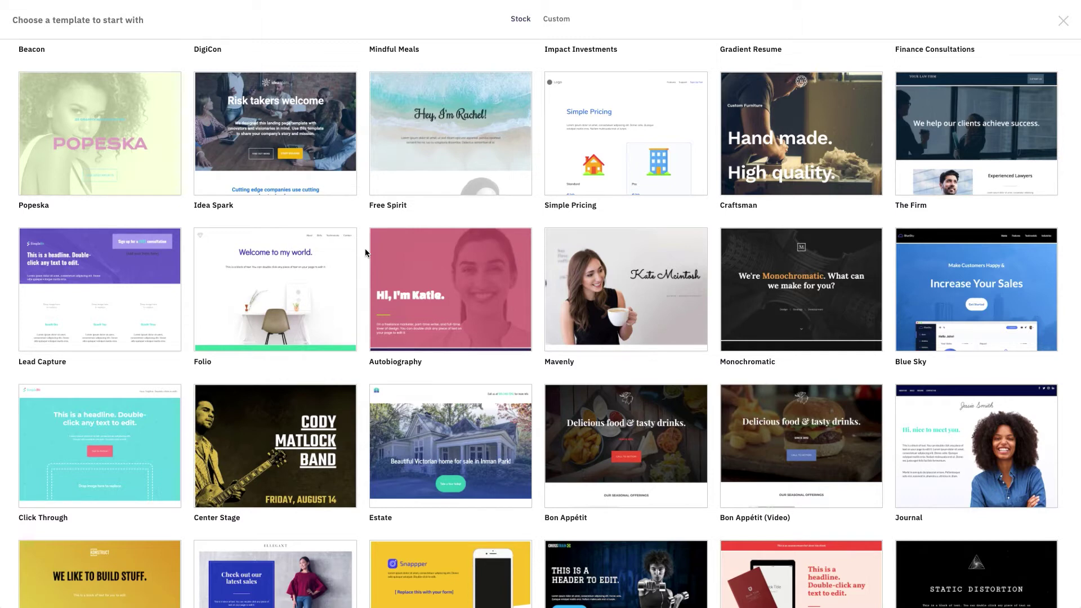
pyautogui.scroll(-2, 366, 249)
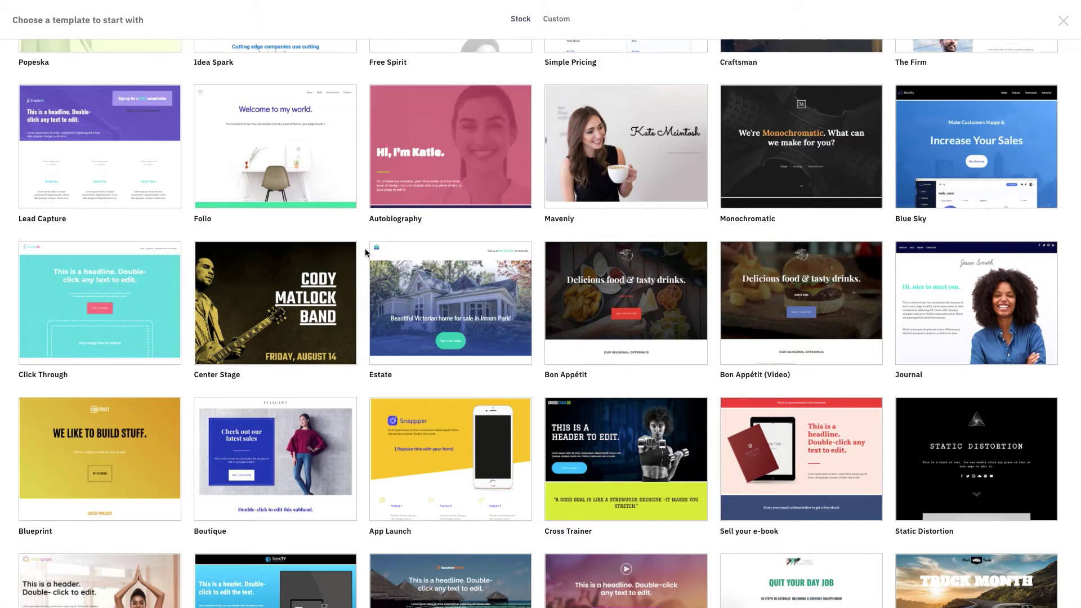
pyautogui.scroll(-2, 365, 253)
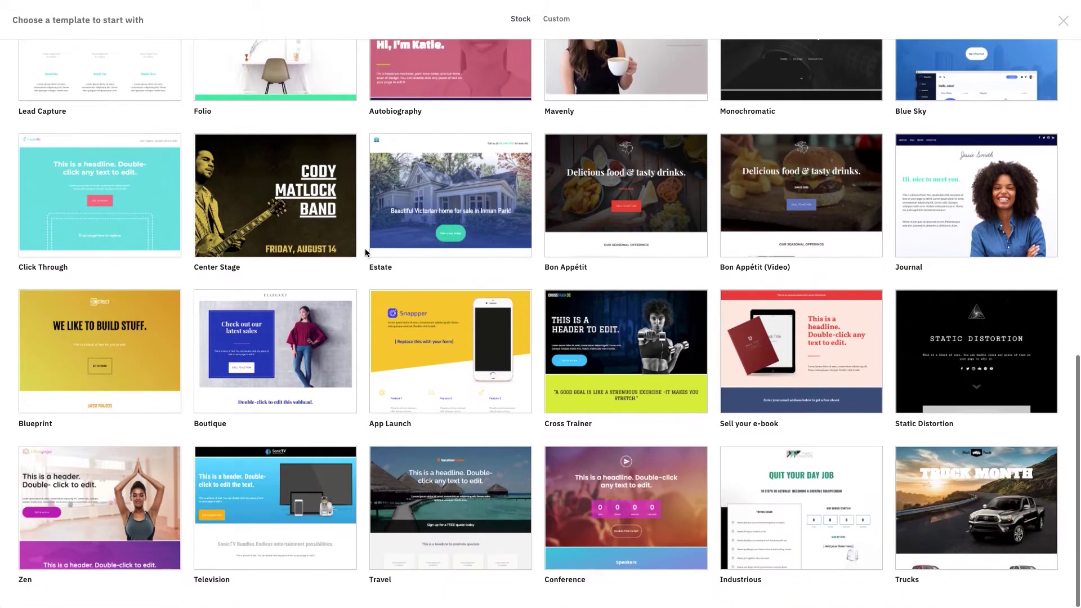
pyautogui.scroll(2, 365, 248)
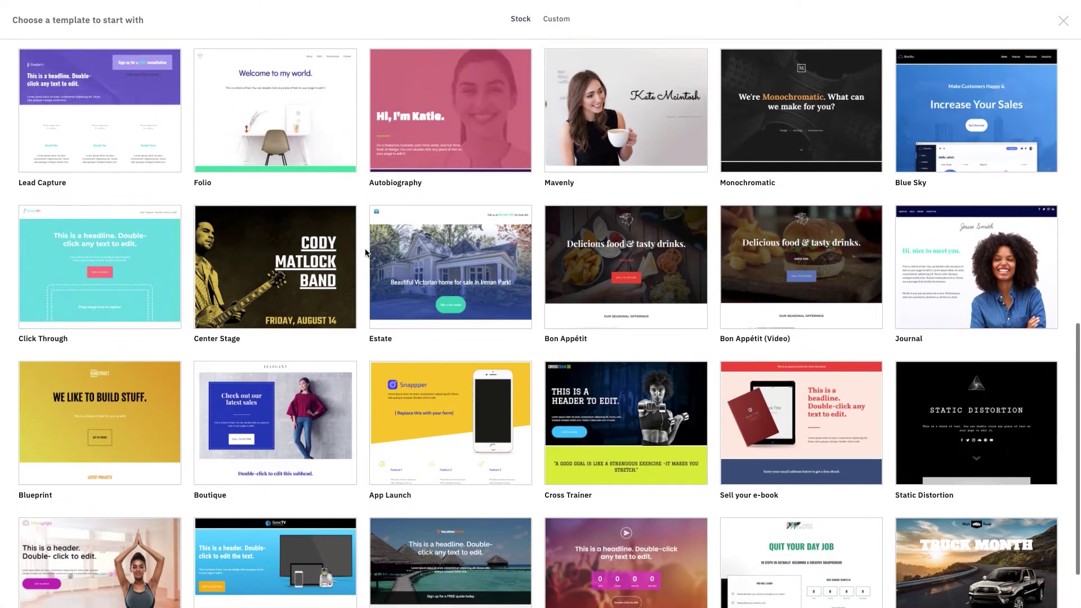
pyautogui.moveTo(631, 264)
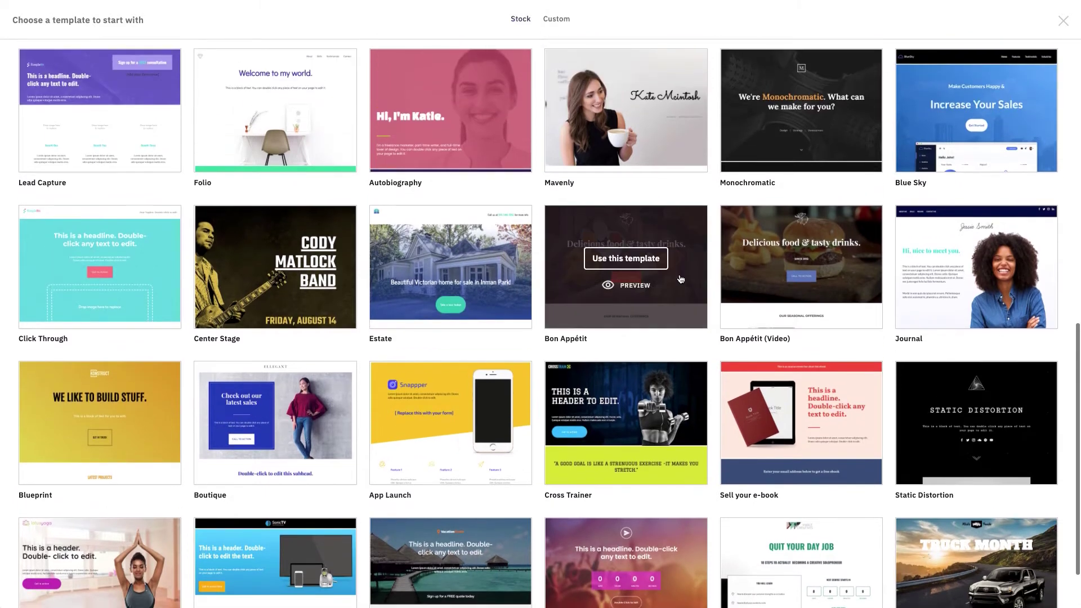
pyautogui.click(631, 262)
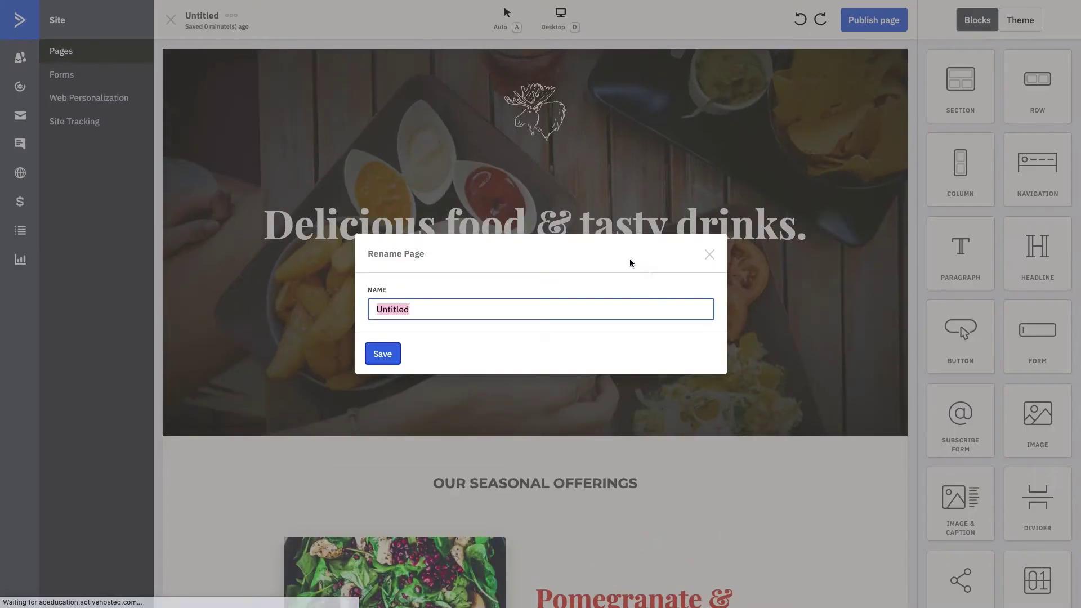
# - Rename the untitled page to 'Boone's Bandanas Bakes Cookbook PDF' and save it
pyautogui.press('BackSpace')
pyautogui.write("Boone's Bandanas")
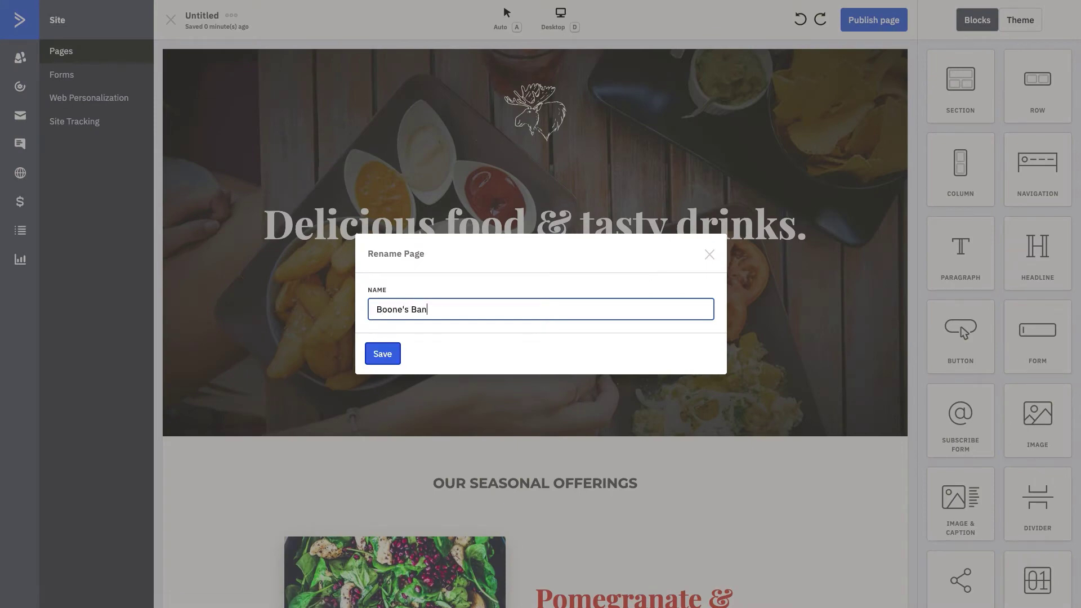
pyautogui.write(' Bakes Cookbook PDF')
pyautogui.press('Return')
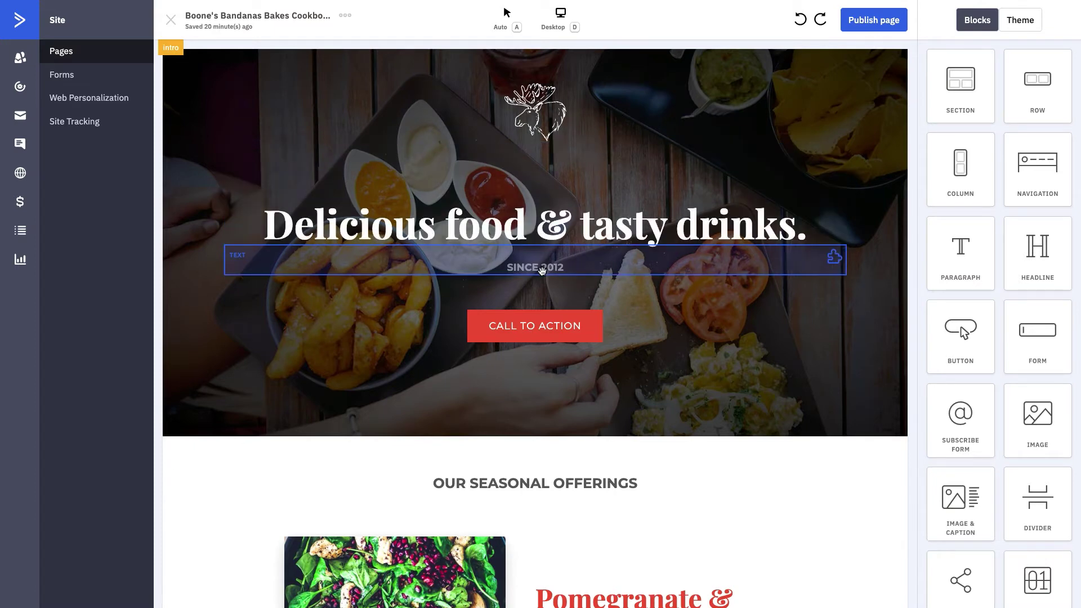
# - Change the hero headline to 'Boone Bandanas Bakes' and the subtitle to 'Cookbook for your Furry Friend'
pyautogui.scroll(-3, 538, 323)
pyautogui.scroll(-2, 535, 321)
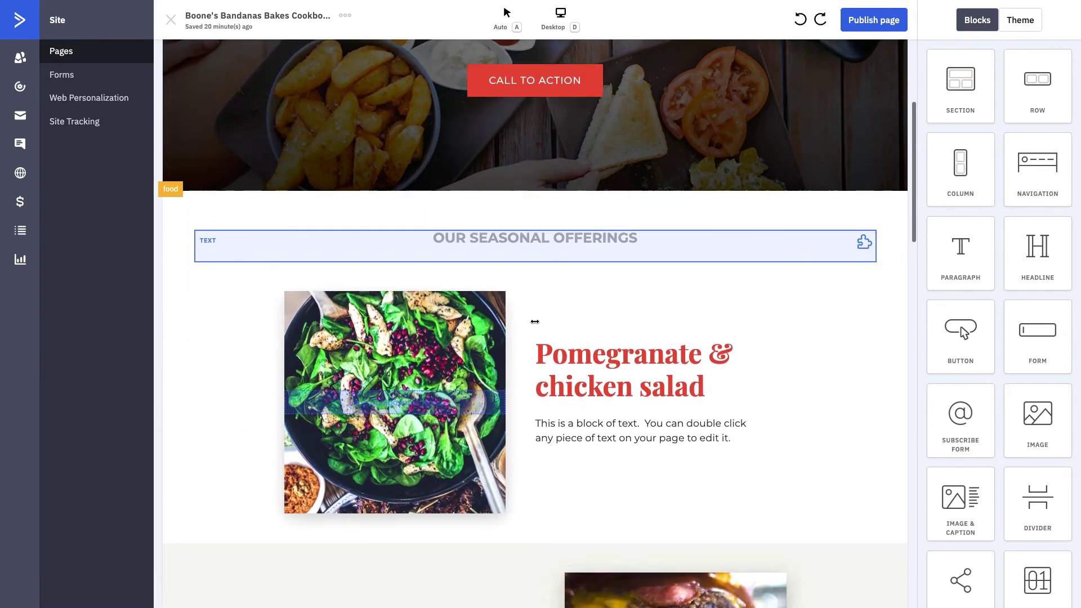
pyautogui.scroll(5, 535, 321)
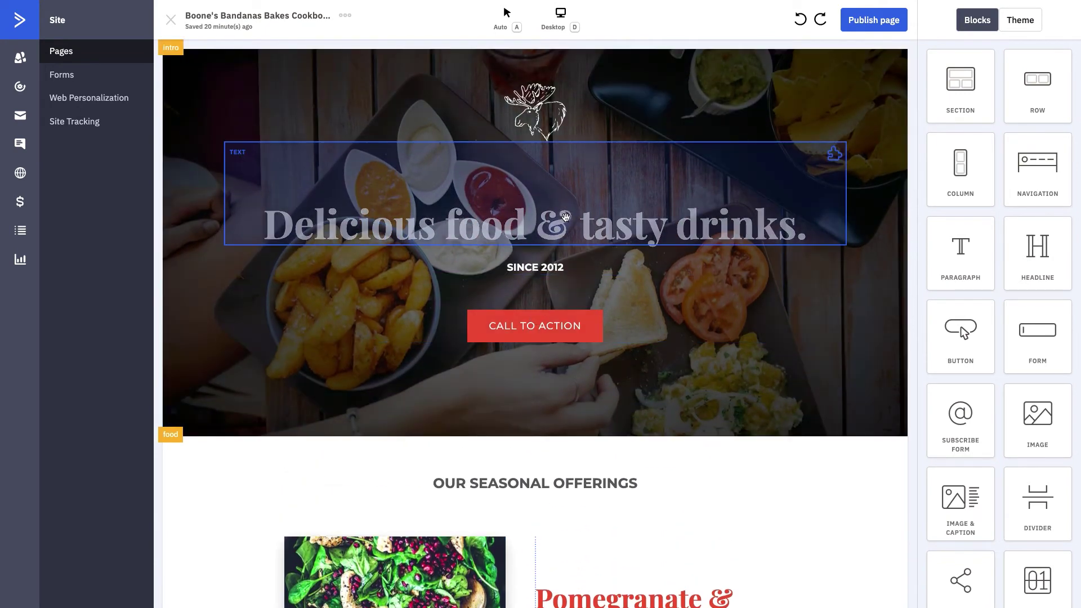
pyautogui.click(575, 217)
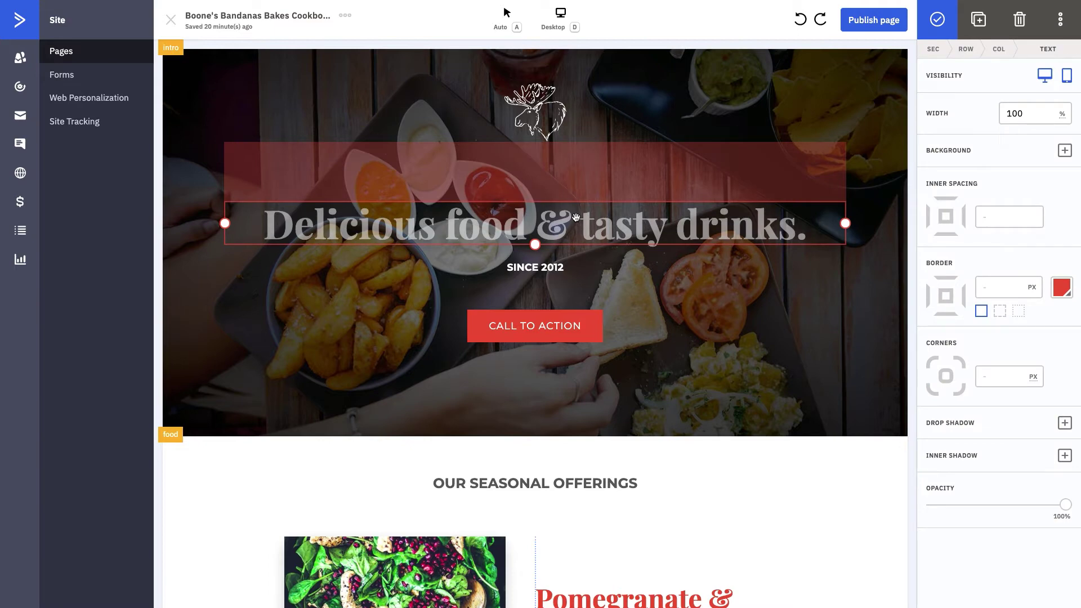
pyautogui.doubleClick(635, 224)
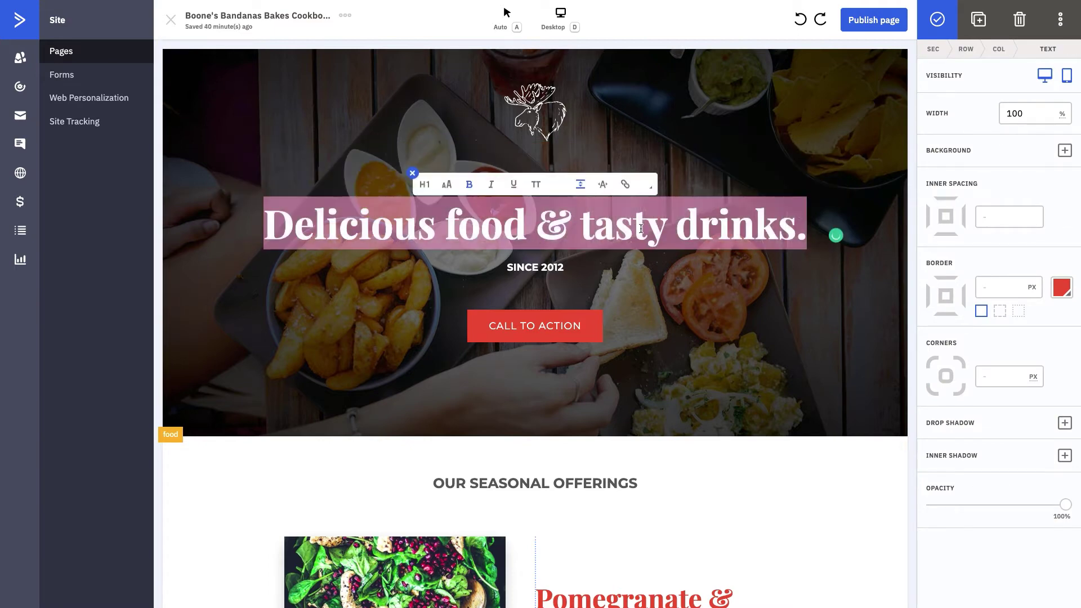
pyautogui.moveTo(802, 231); pyautogui.dragTo(274, 240)
pyautogui.write('Boone')
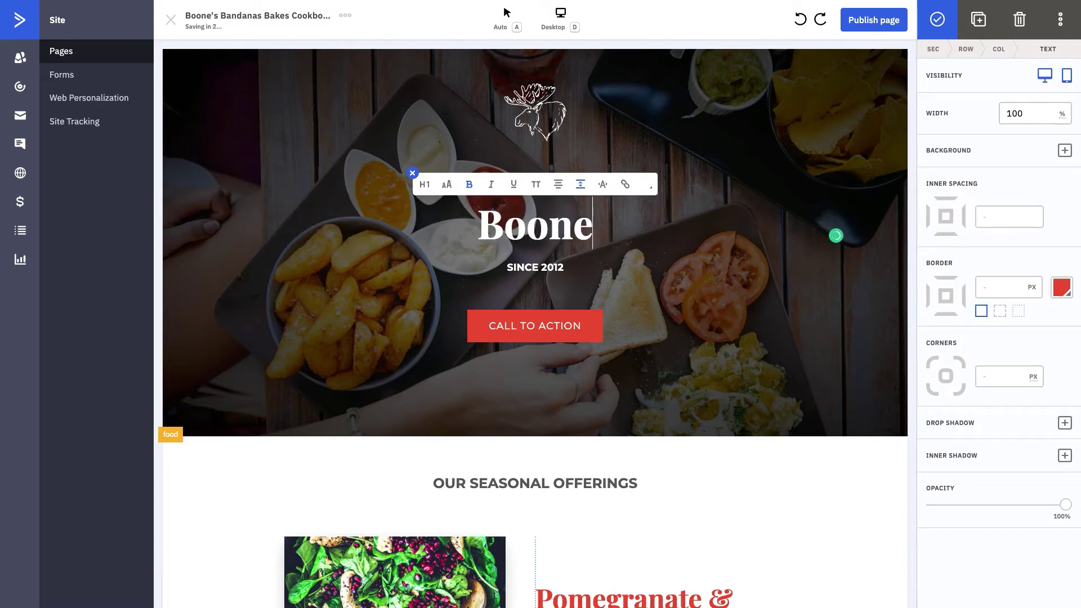
pyautogui.write(' Banda')
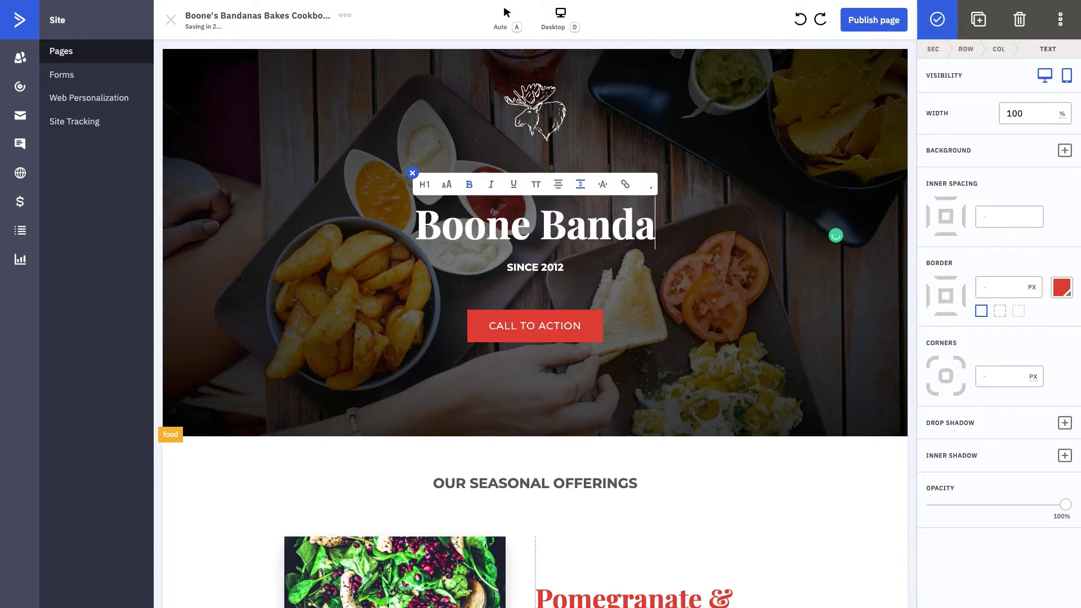
pyautogui.write('nas Bakes')
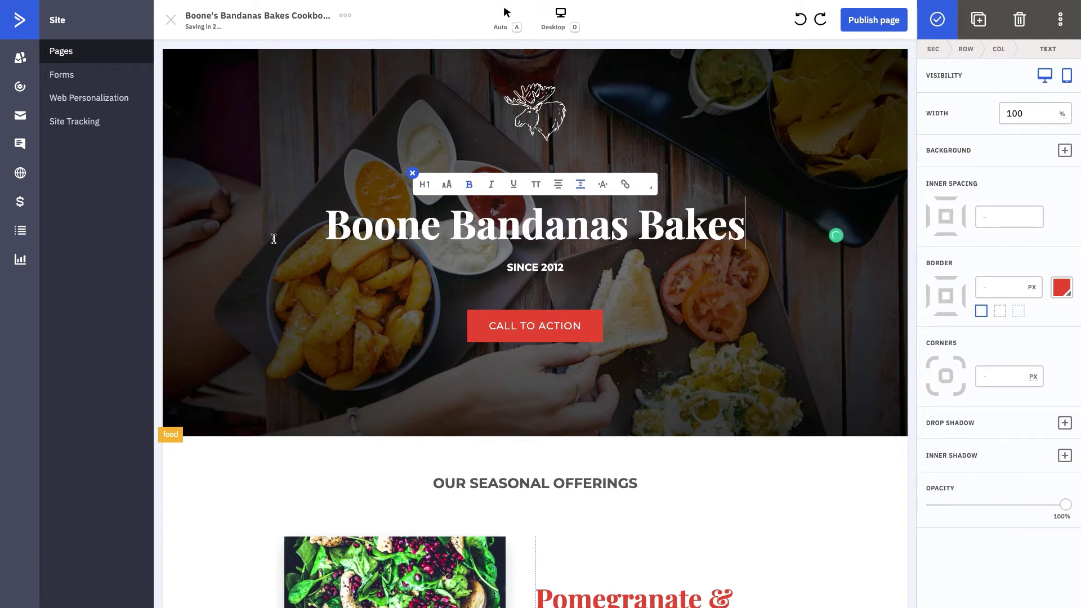
pyautogui.moveTo(507, 267); pyautogui.dragTo(565, 267)
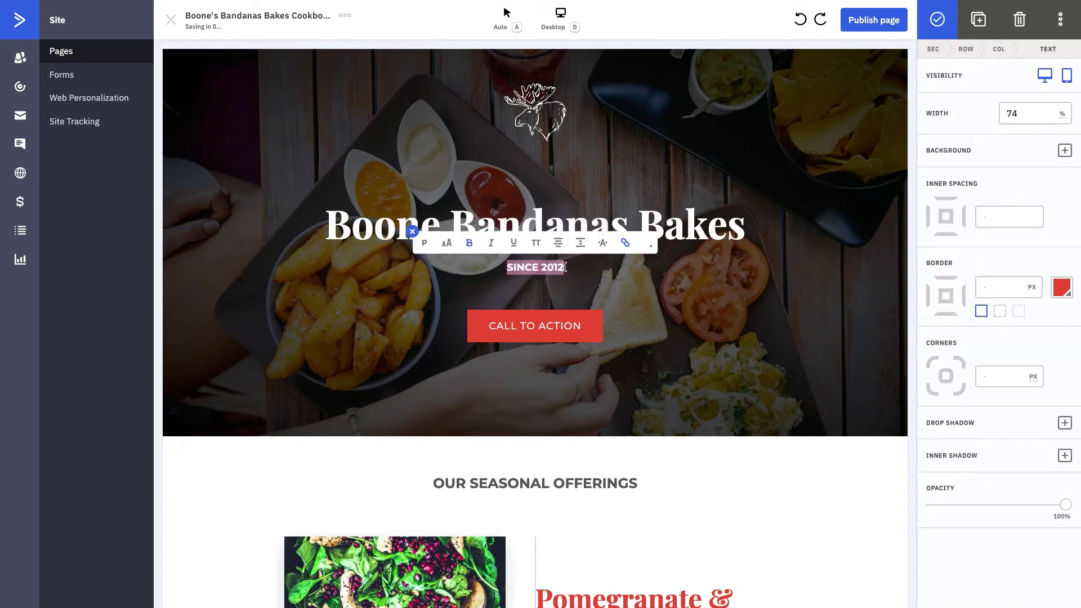
pyautogui.write('Cookbook ')
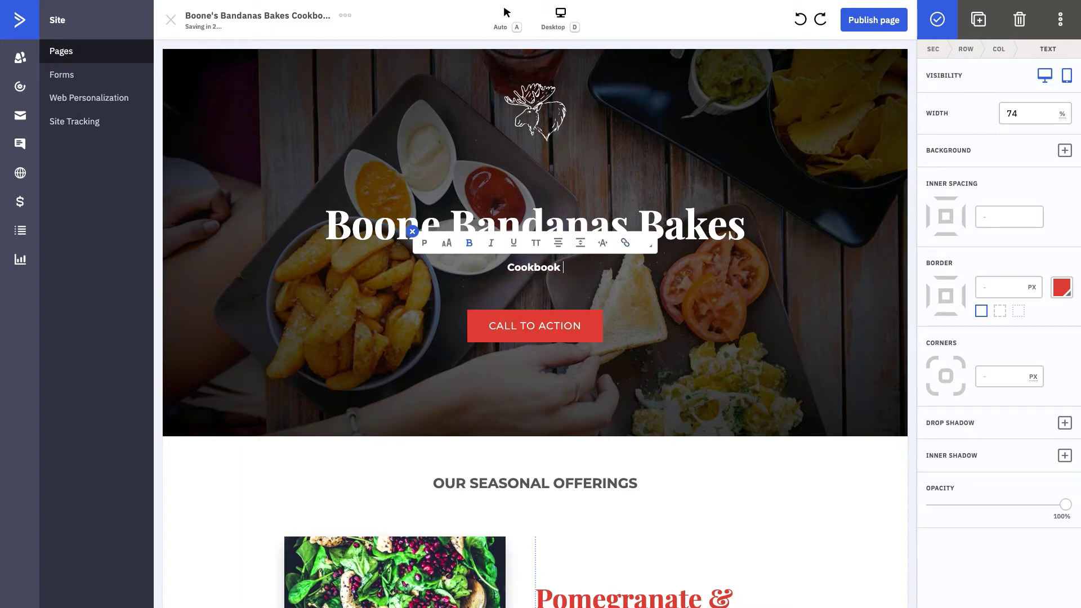
pyautogui.write('for your F')
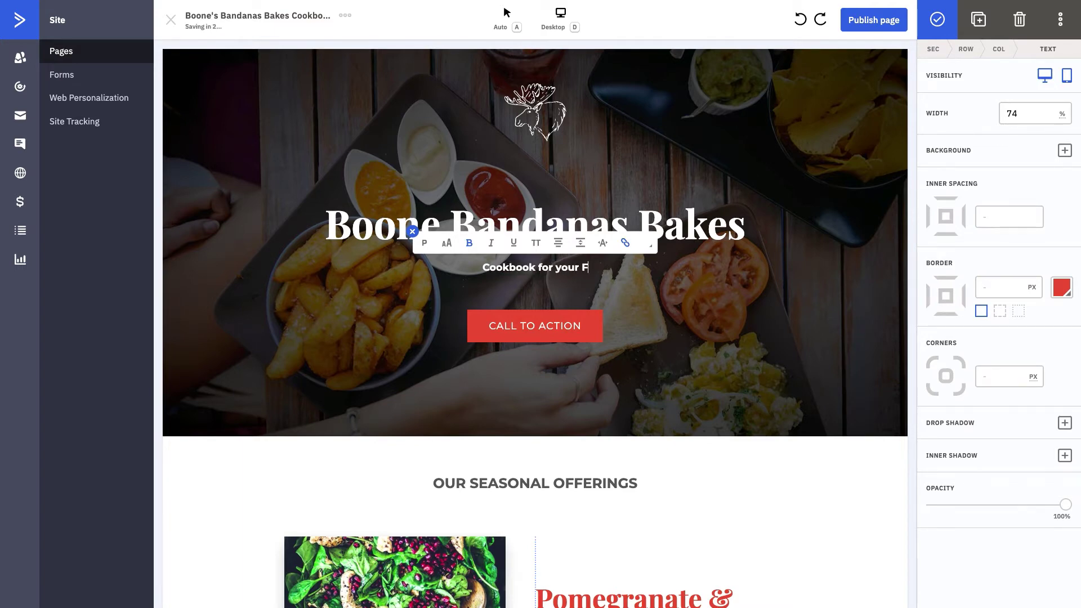
pyautogui.write('urry Friend')
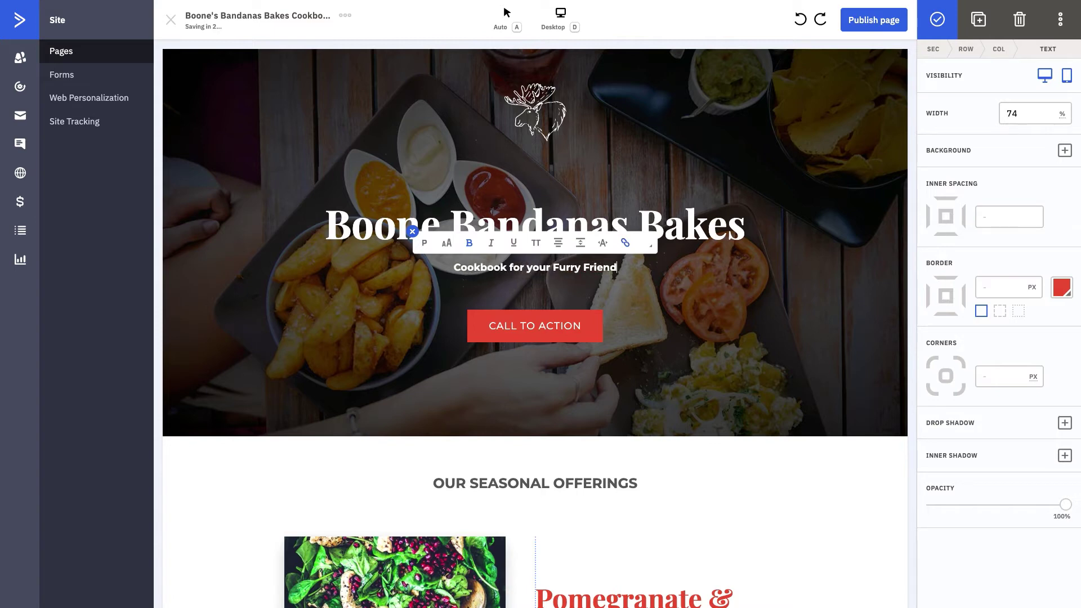
pyautogui.click(561, 327)
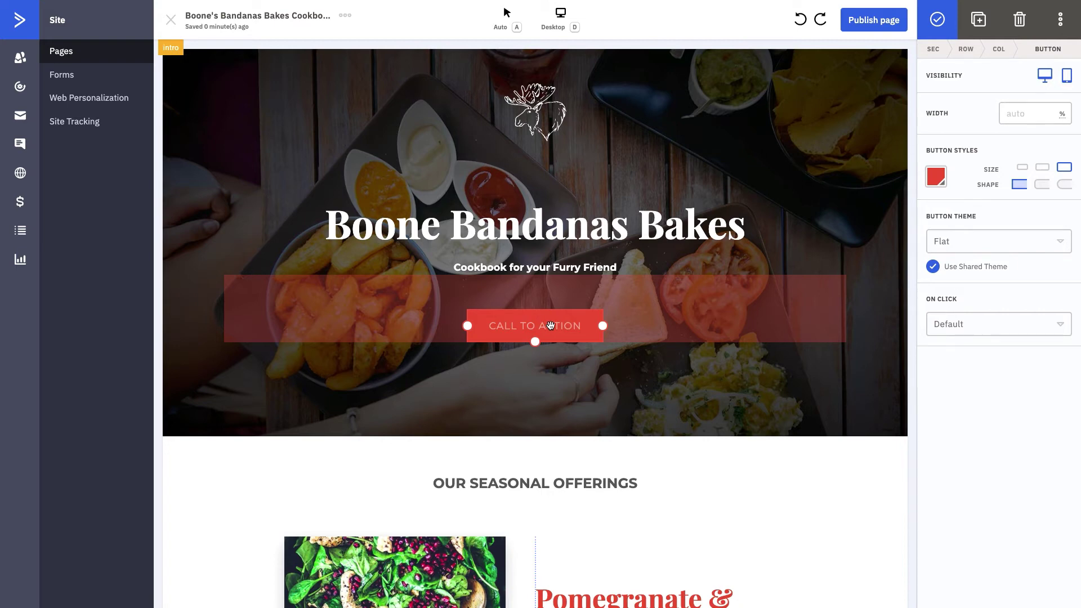
pyautogui.click(969, 329)
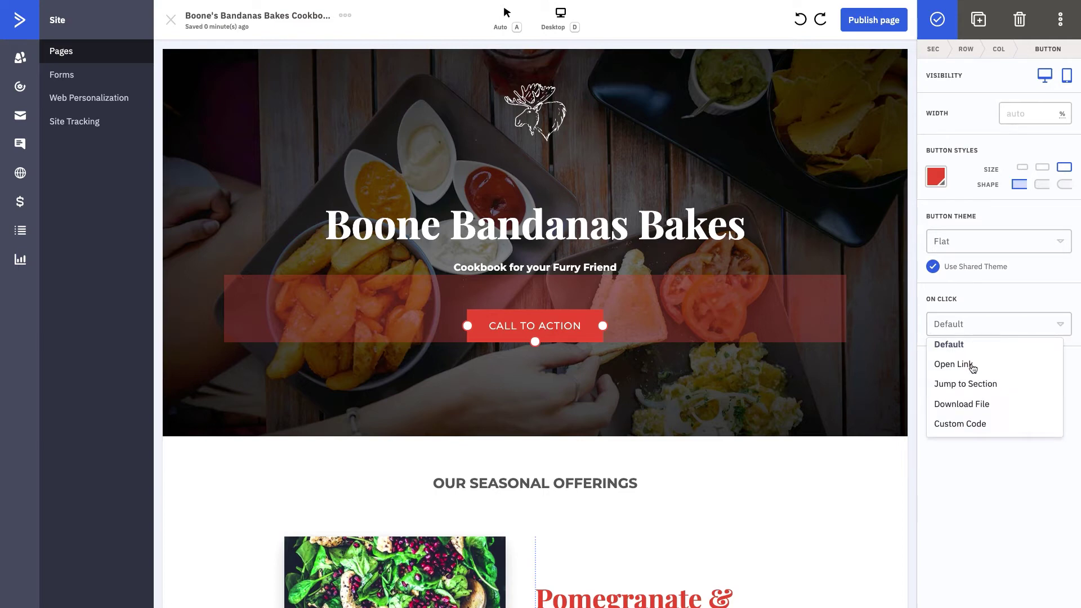
pyautogui.click(979, 406)
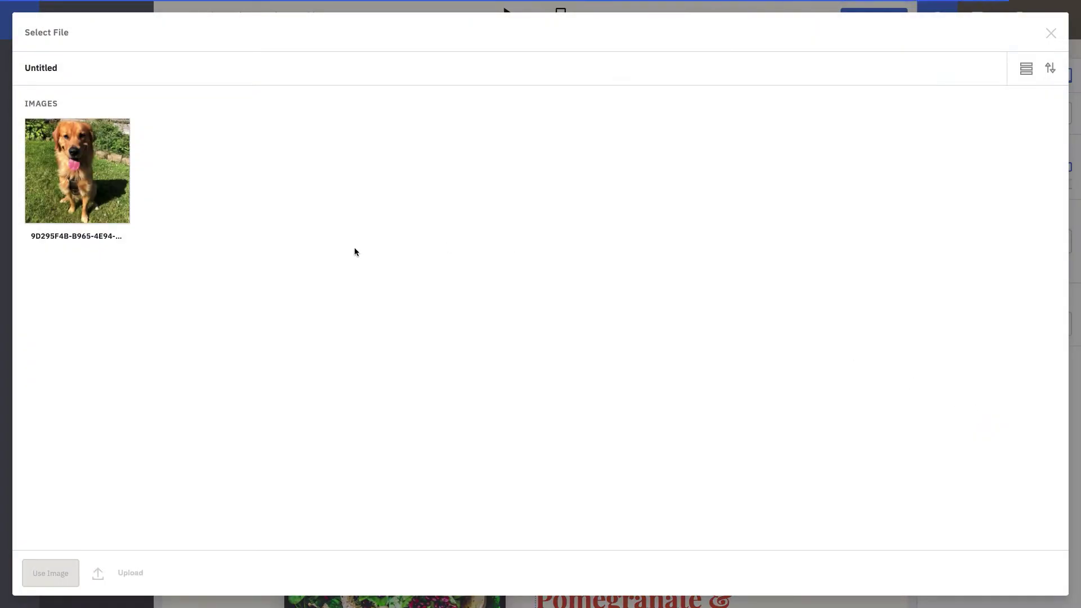
pyautogui.click(1051, 34)
pyautogui.click(968, 325)
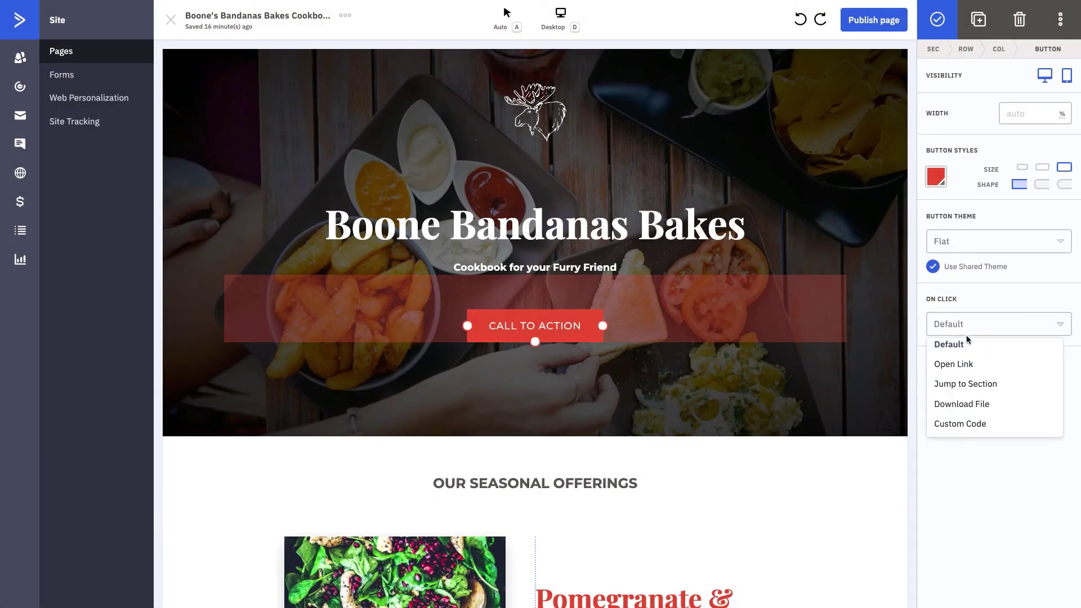
pyautogui.click(959, 363)
pyautogui.click(978, 358)
pyautogui.write('www.bo')
pyautogui.write('onsb')
pyautogui.press('BackSpace')
pyautogui.press('BackSpace')
pyautogui.write('e')
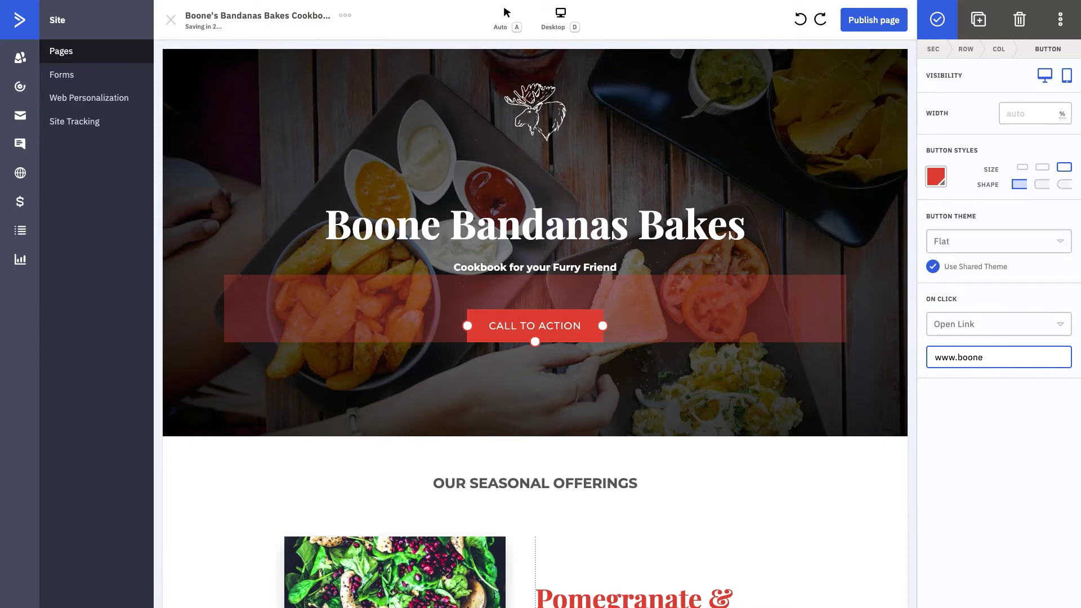
pyautogui.write('sbandanas.com/cook')
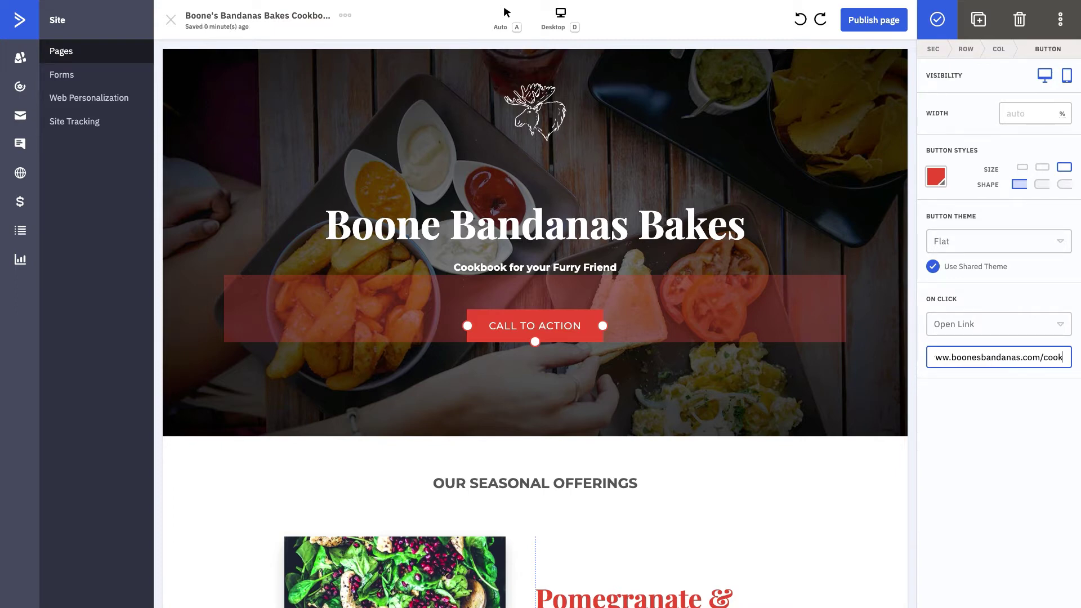
pyautogui.click(995, 416)
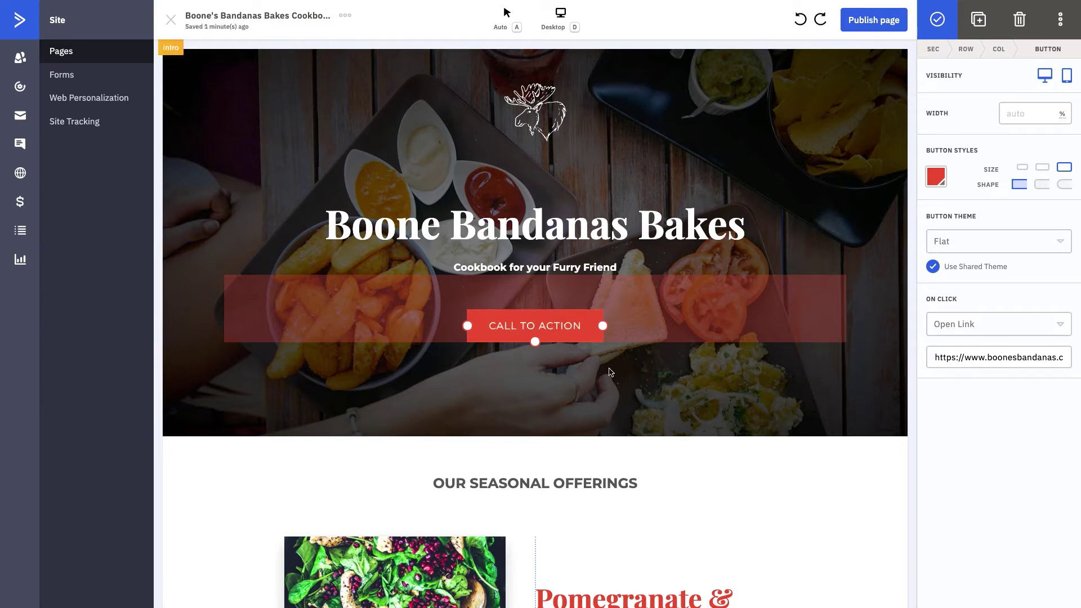
# - Relabel the hero button 'Click here to Download!'
pyautogui.doubleClick(568, 326)
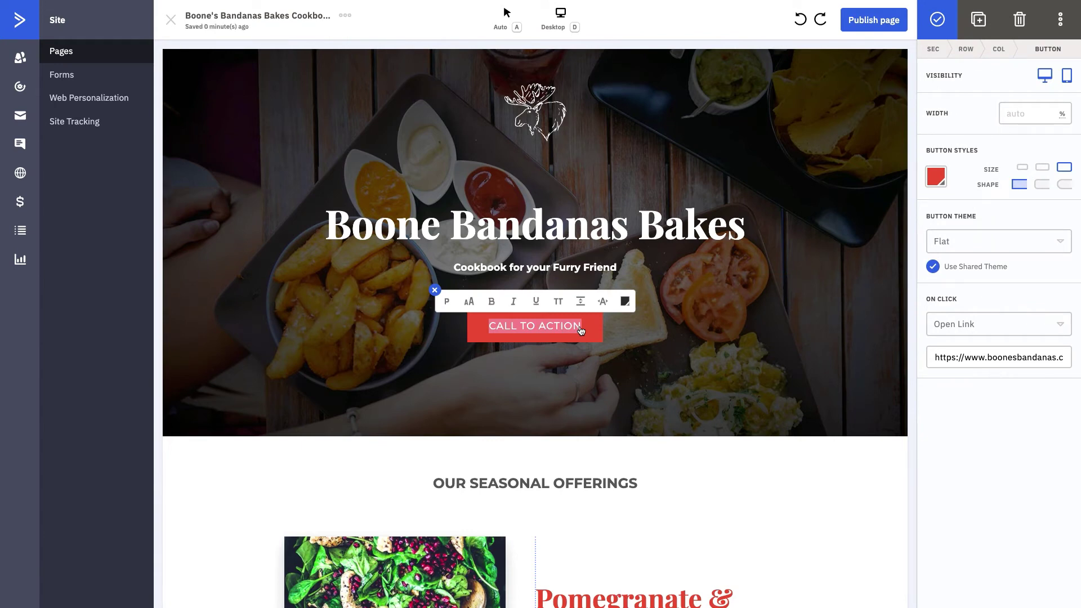
pyautogui.write('Cli')
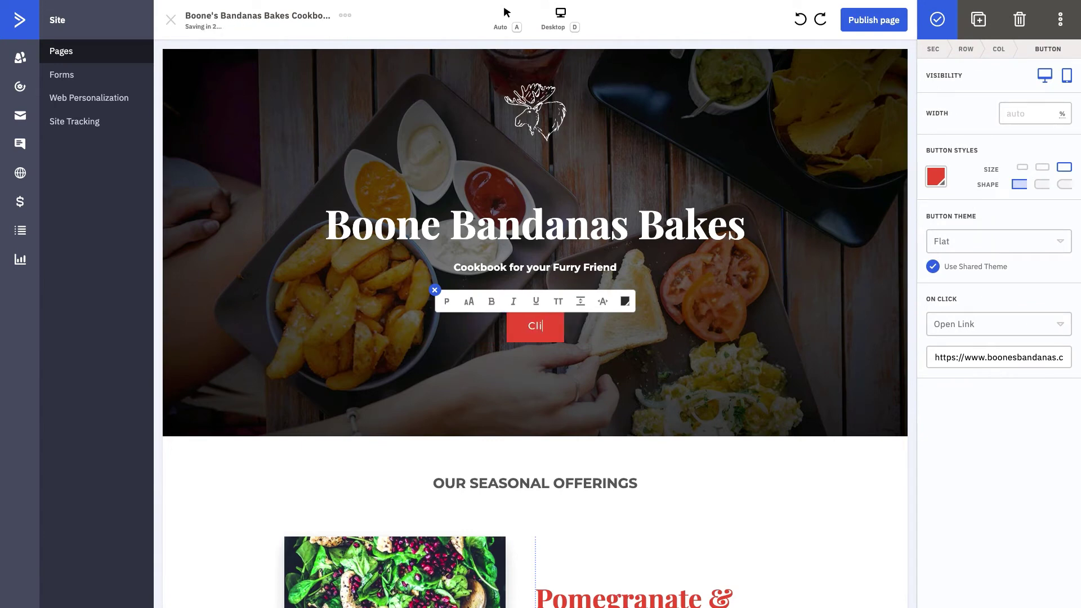
pyautogui.write('ck here to Download!')
pyautogui.click(829, 451)
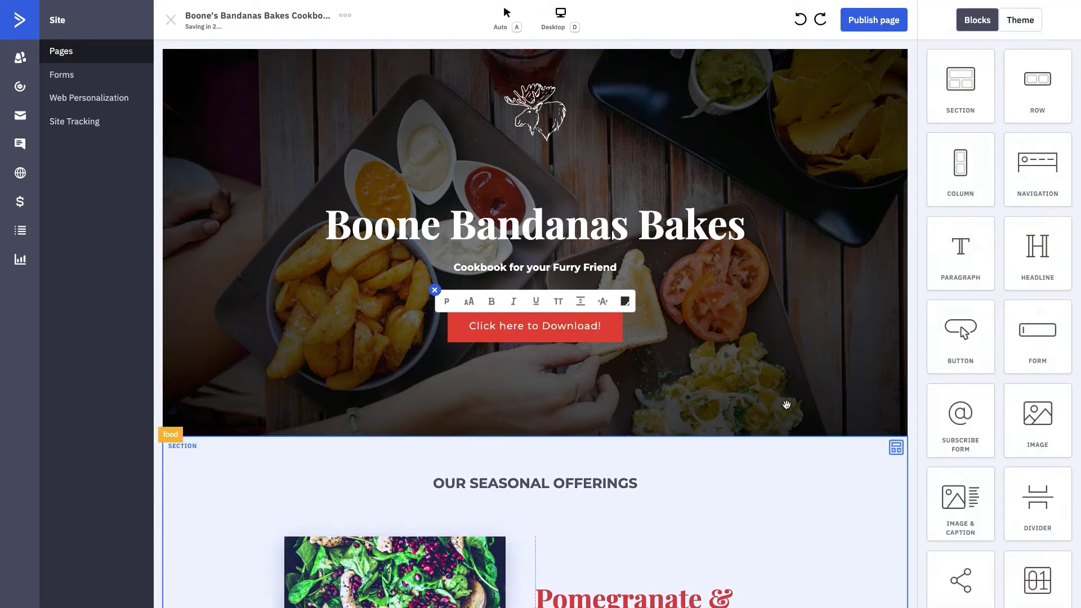
pyautogui.click(782, 393)
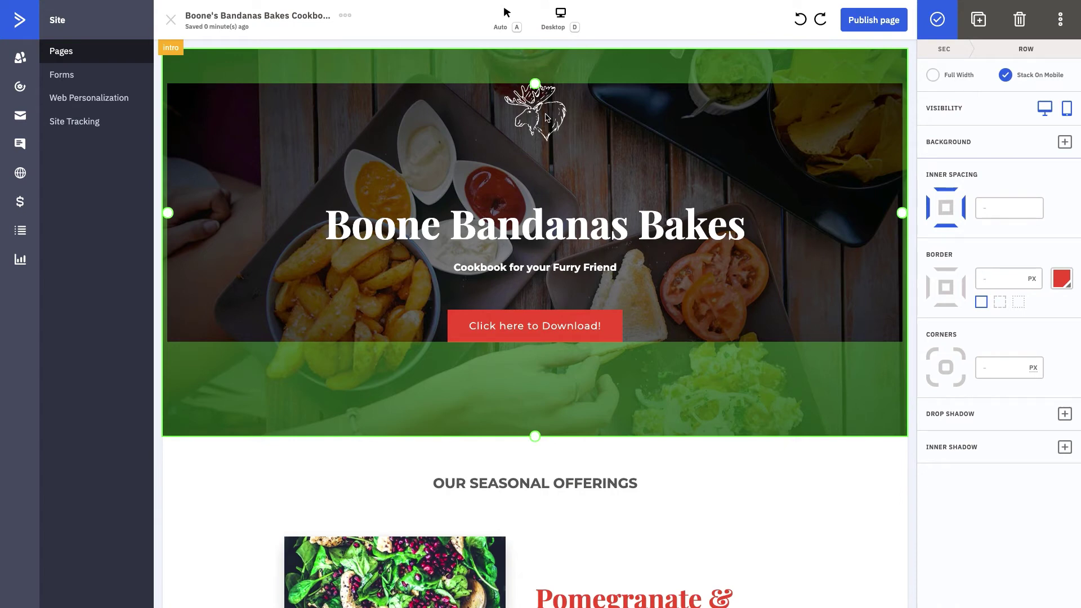
# - Swap the moose logo for the dog photo and set its width to 200 px
pyautogui.press('Escape')
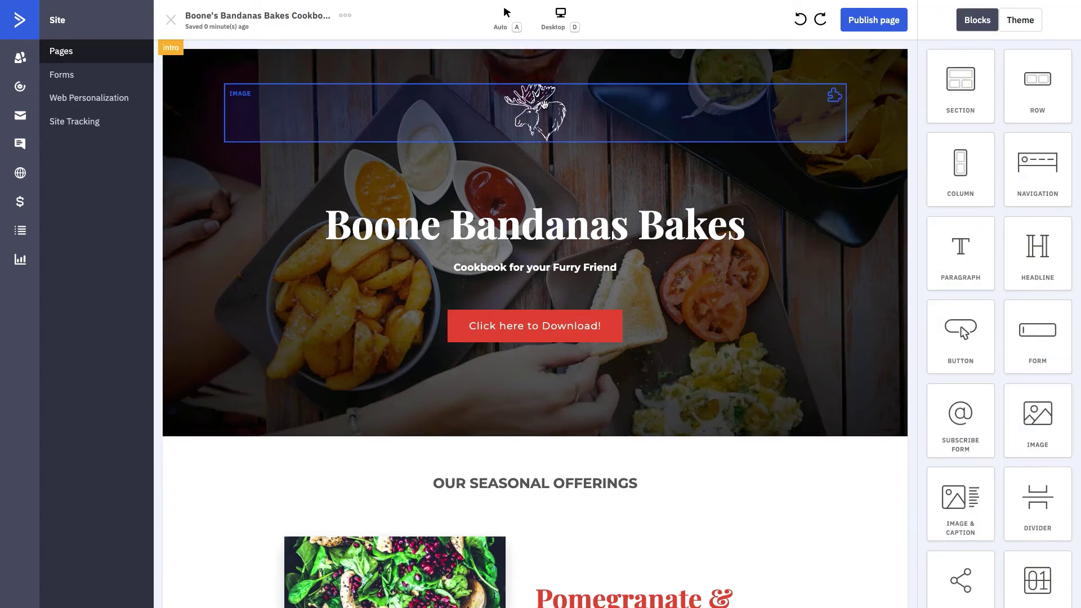
pyautogui.click(541, 105)
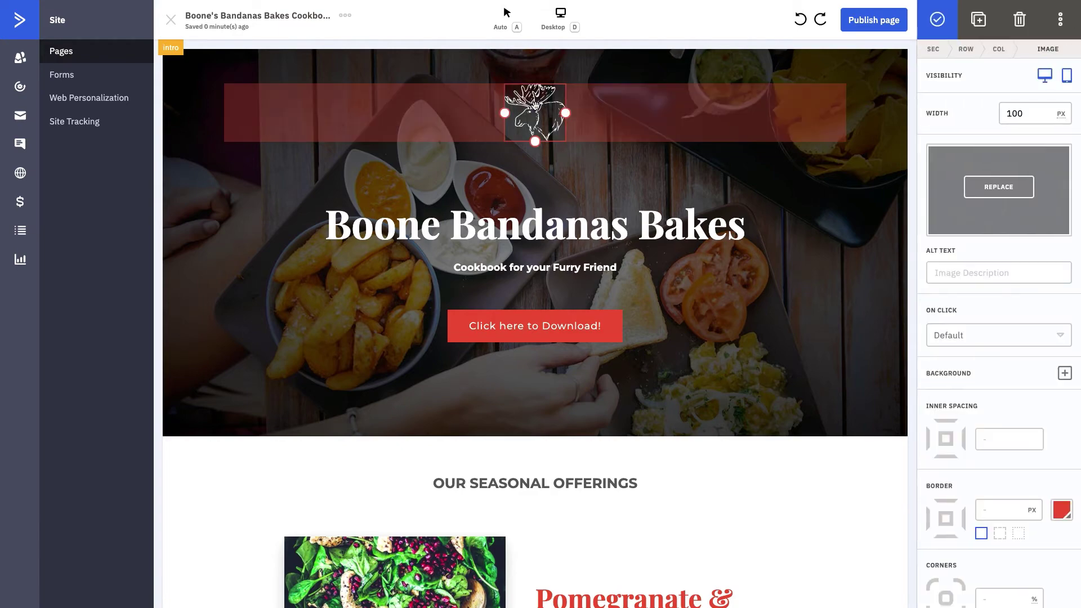
pyautogui.click(1027, 194)
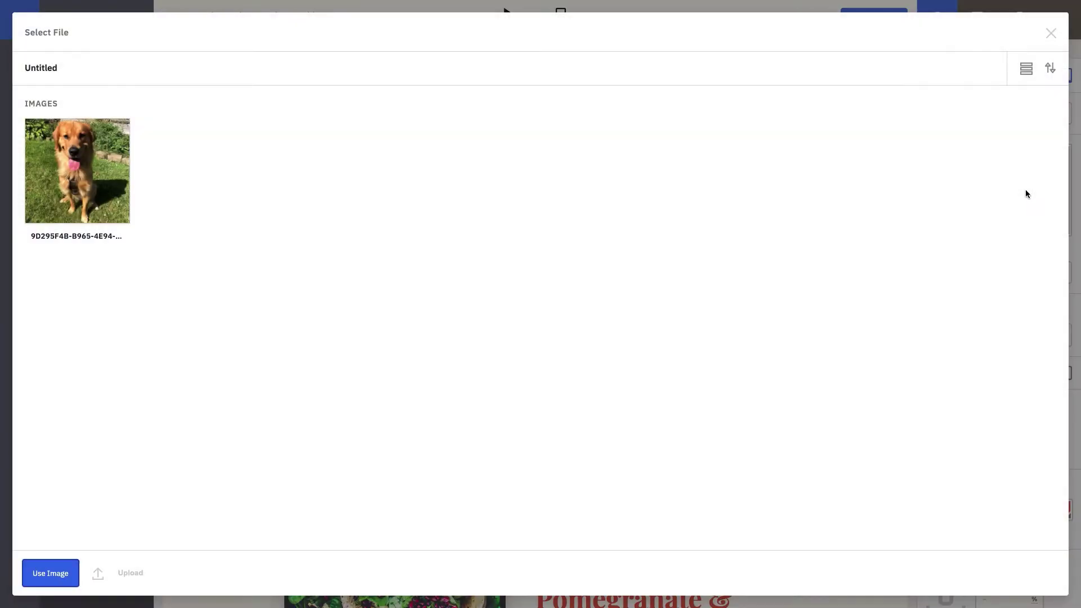
pyautogui.click(104, 189)
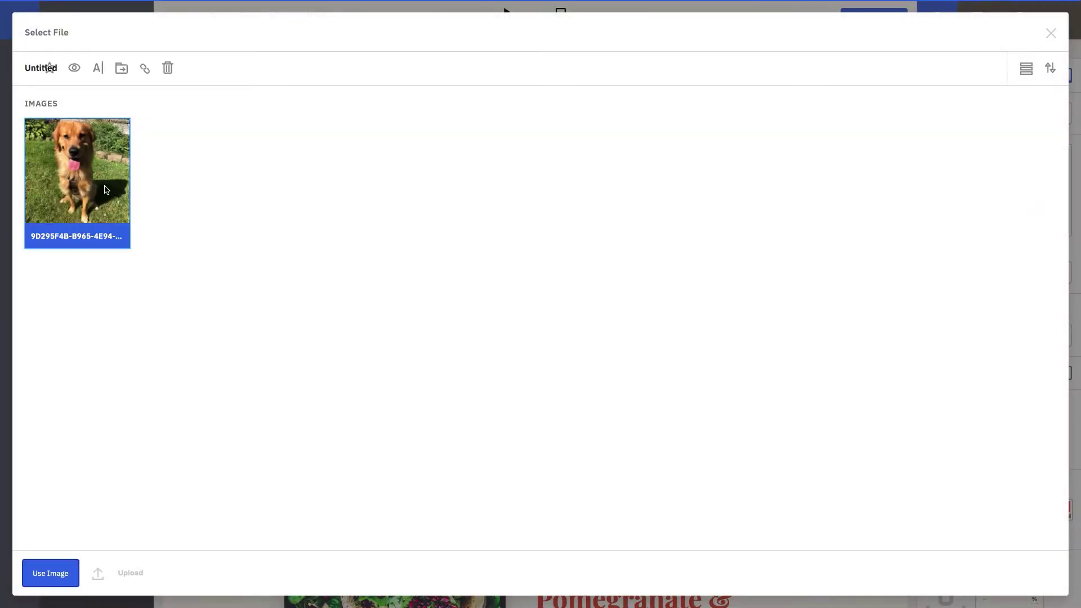
pyautogui.doubleClick(104, 189)
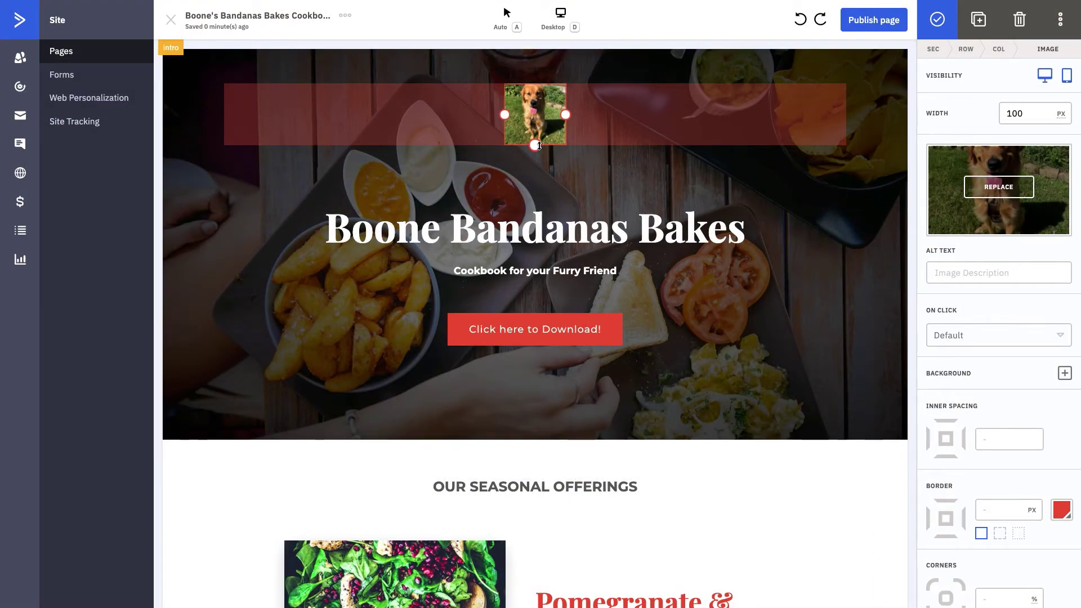
pyautogui.doubleClick(1020, 118)
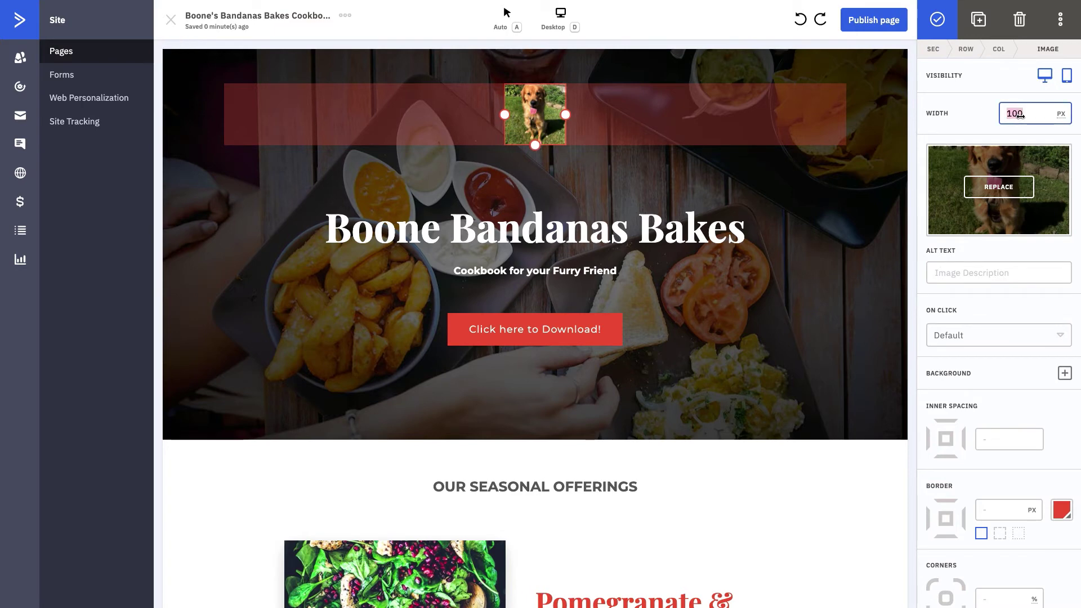
pyautogui.write('200')
pyautogui.press('Return')
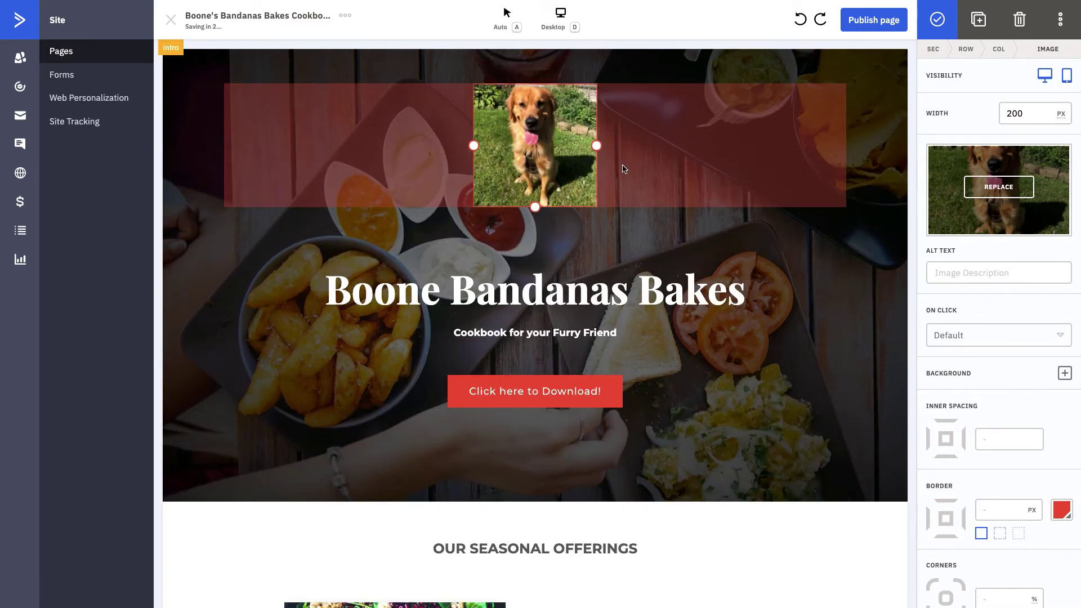
pyautogui.click(868, 380)
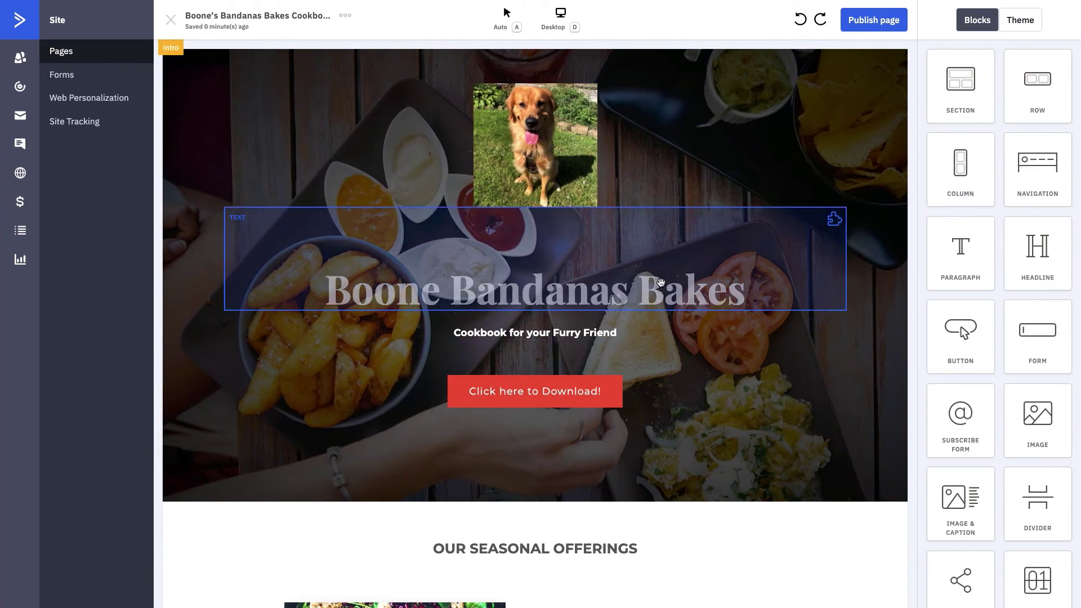
# - Replace the 'Pomegranate & chicken salad' heading with 'Sweet potato & Salmon Treats!'
pyautogui.scroll(-6, 661, 283)
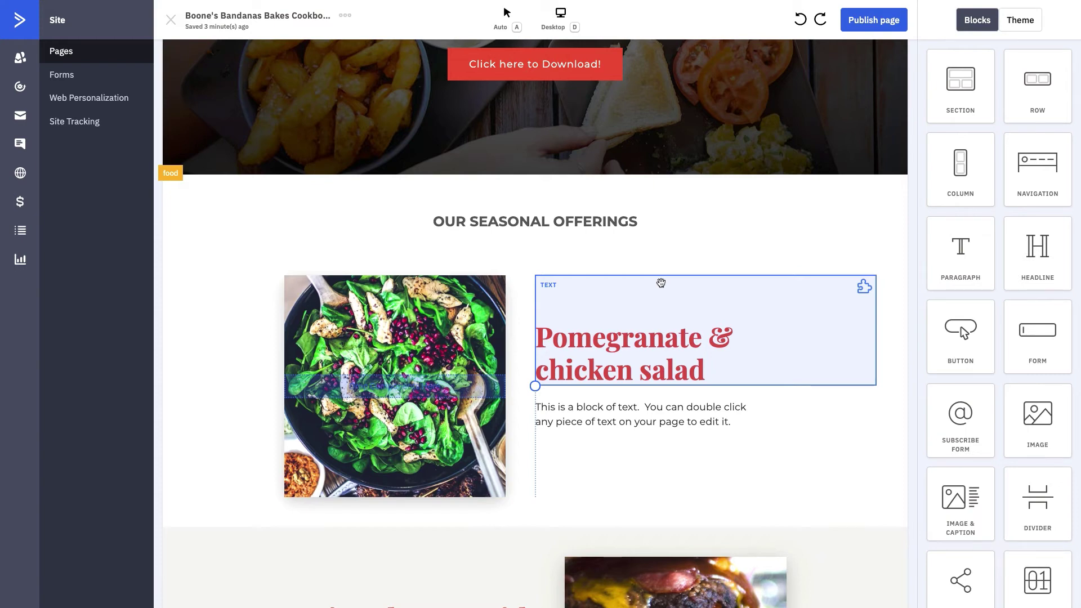
pyautogui.tripleClick(712, 366)
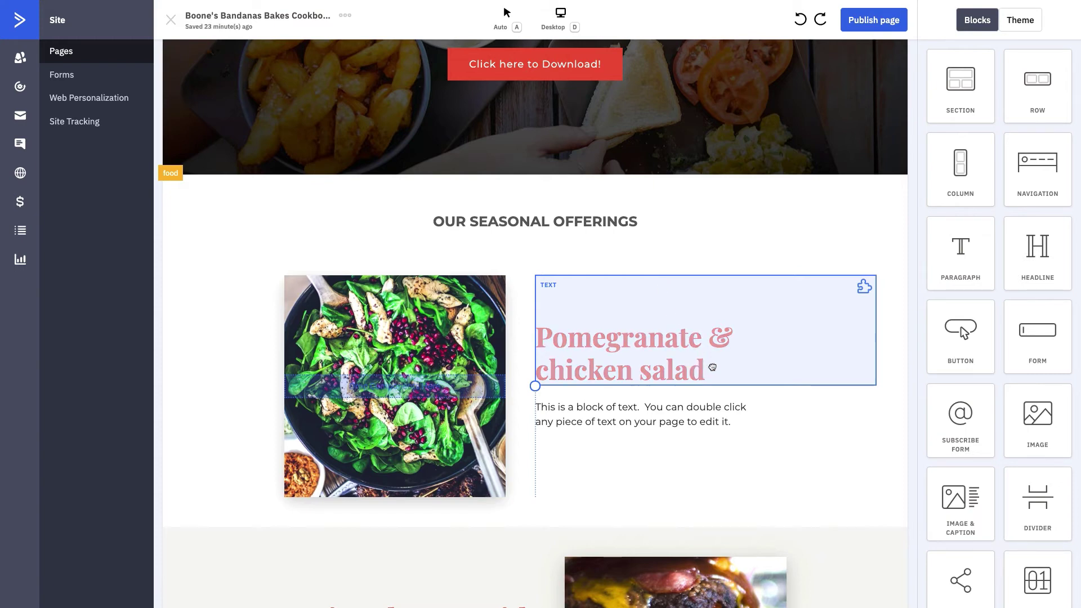
pyautogui.moveTo(712, 366); pyautogui.dragTo(541, 340)
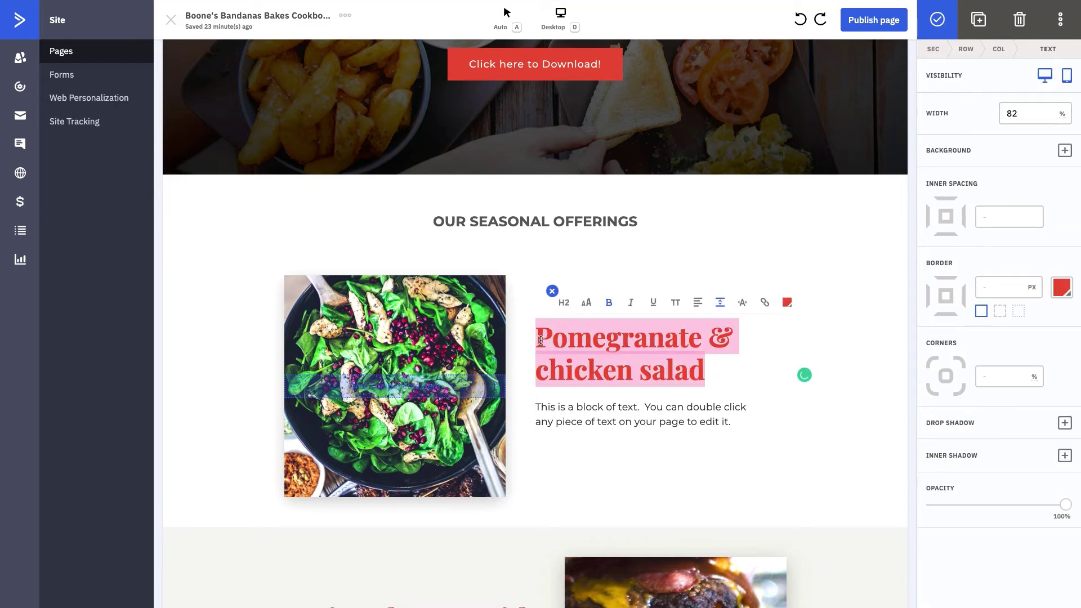
pyautogui.write('Sweet pota')
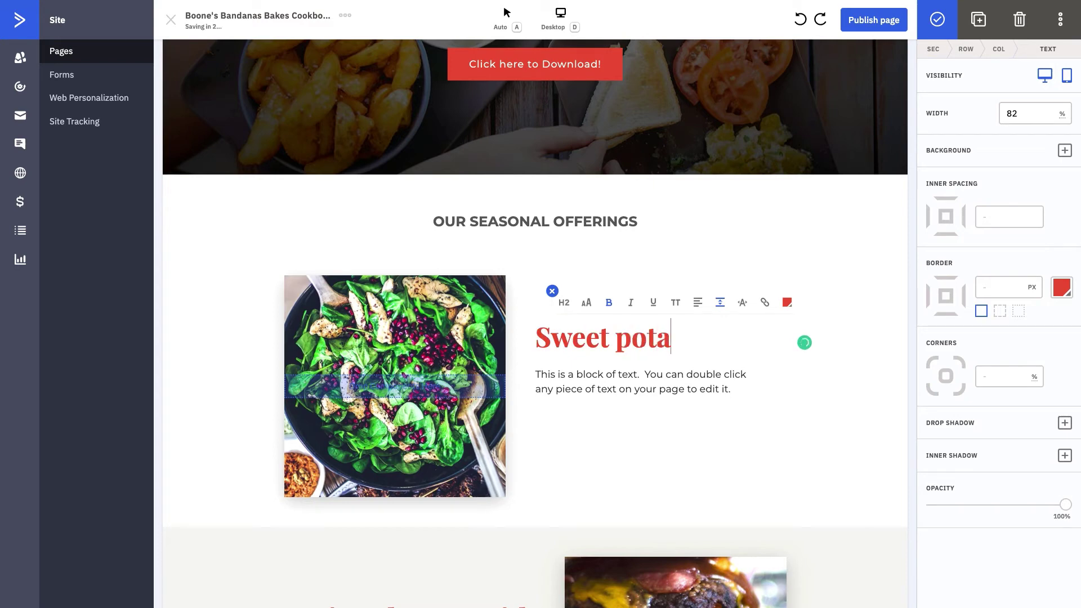
pyautogui.write('tpo')
pyautogui.press('BackSpace')
pyautogui.press('BackSpace')
pyautogui.write('o and')
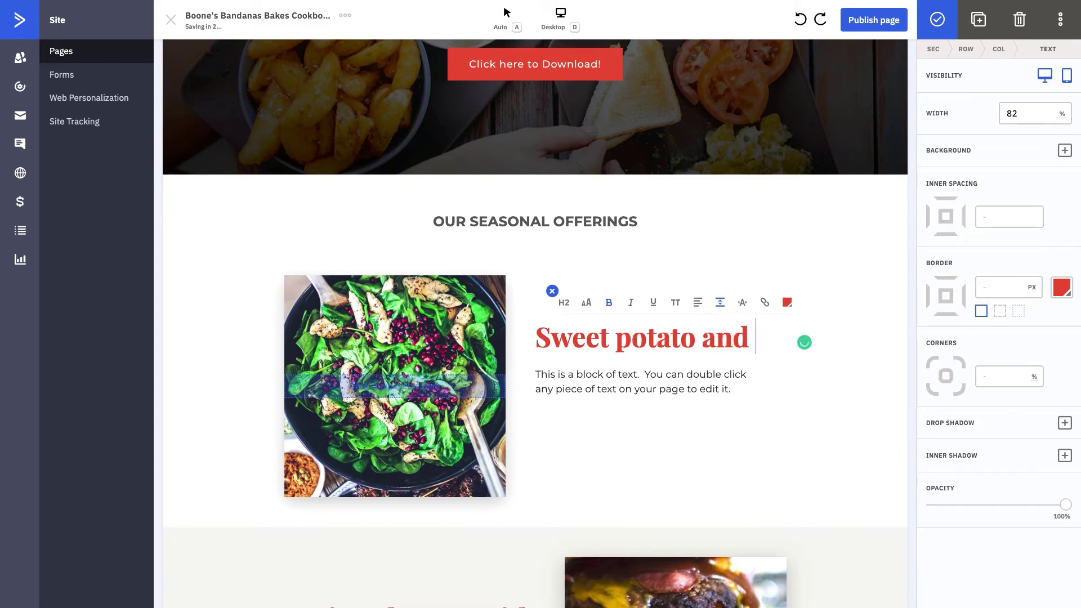
pyautogui.press('BackSpace')
pyautogui.press('BackSpace')
pyautogui.press('BackSpace')
pyautogui.press('BackSpace')
pyautogui.write('&')
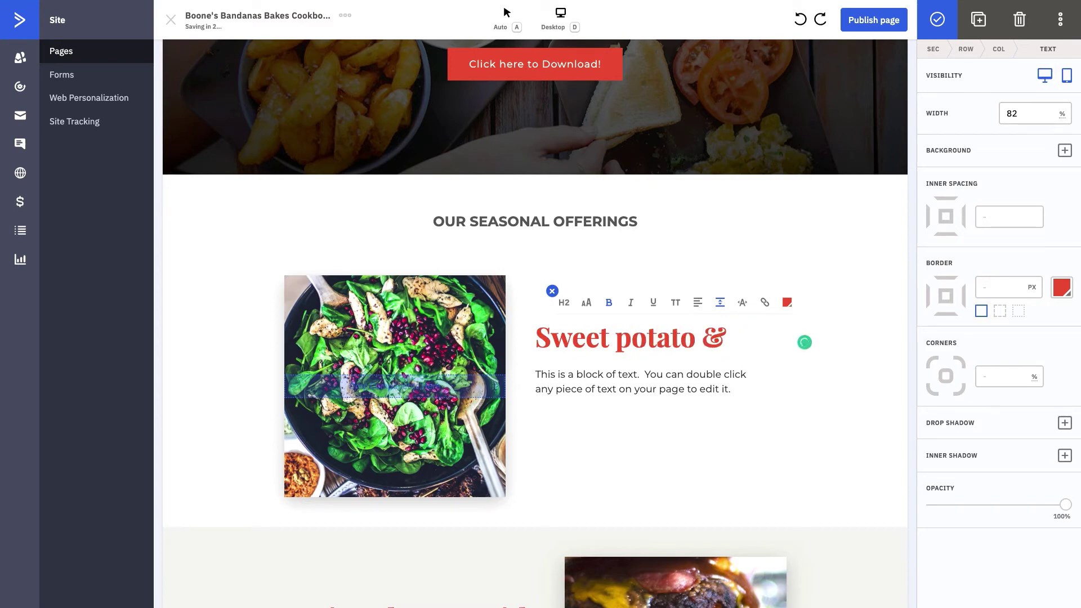
pyautogui.write(' Salmon T')
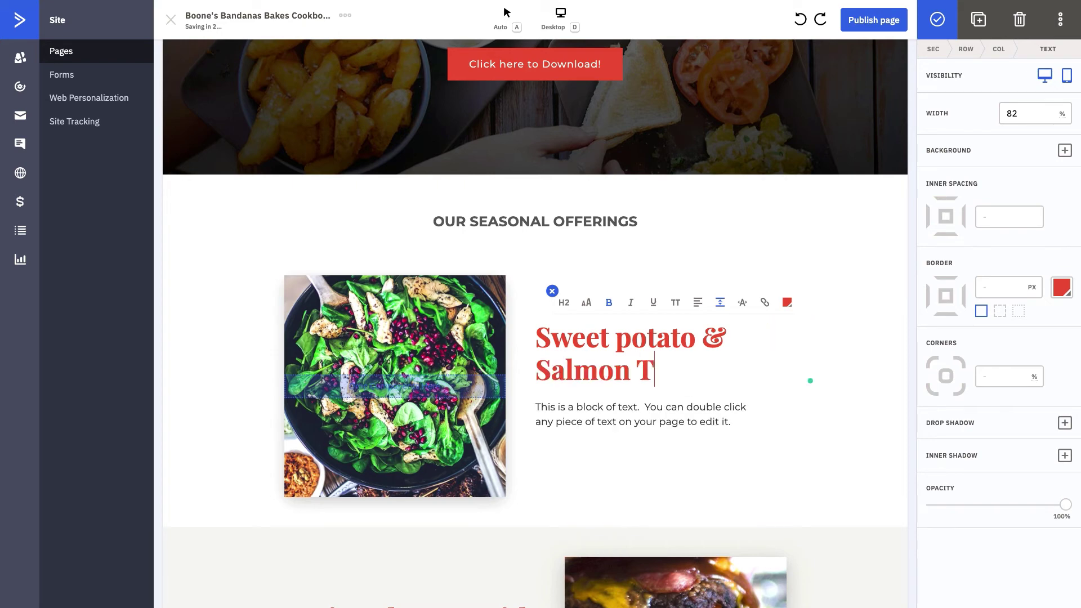
pyautogui.write('rear')
pyautogui.press('BackSpace')
pyautogui.write('ts!')
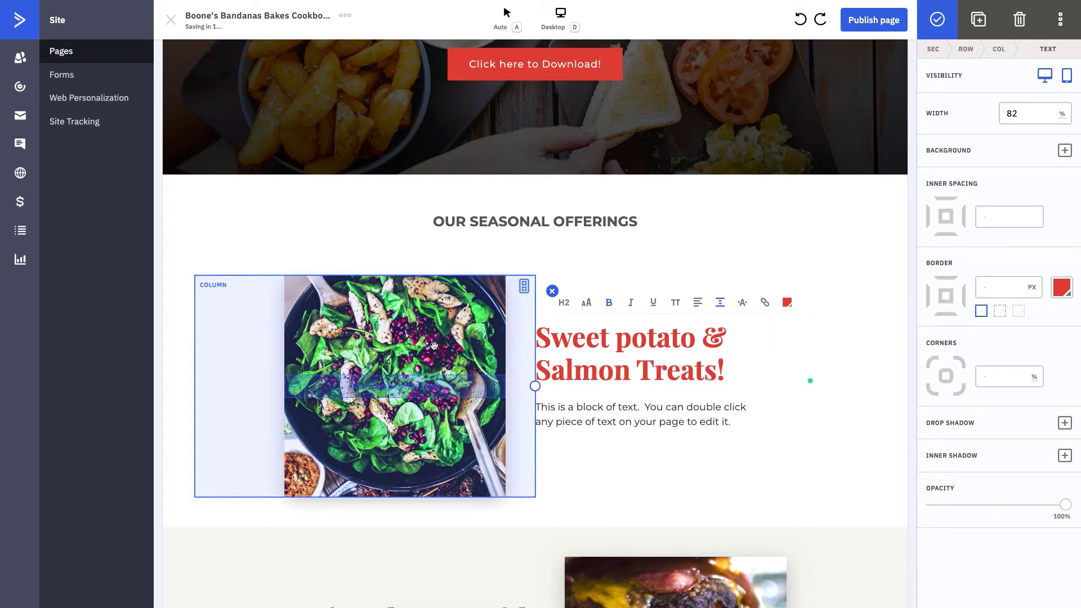
# - Write 'Healthy treat for your dog, including salmon, sweet potatoes and other yummy veggies' as the recipe description
pyautogui.doubleClick(761, 423)
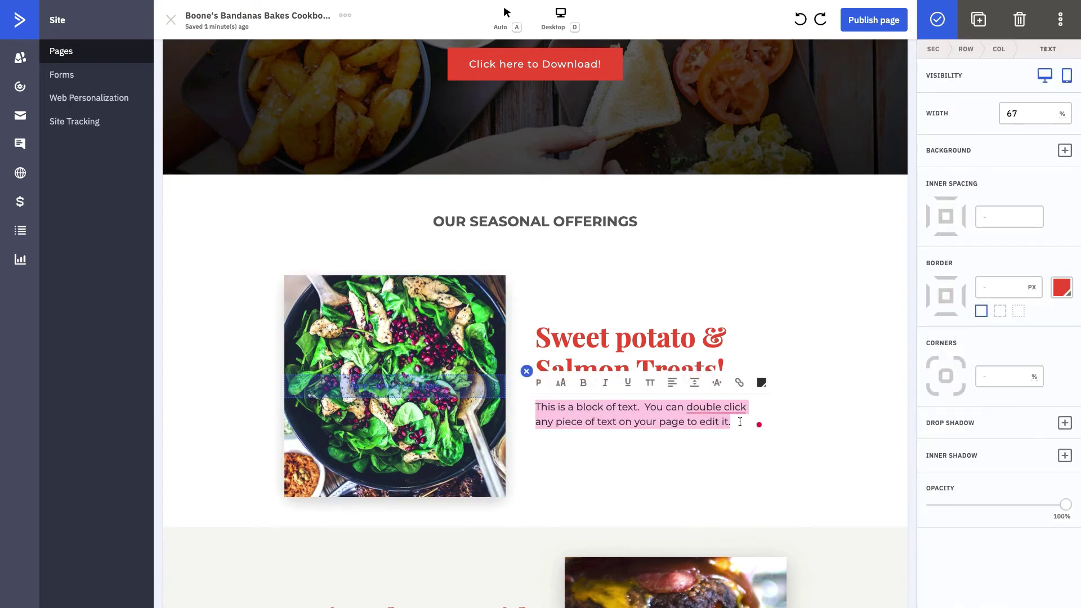
pyautogui.write('Healt')
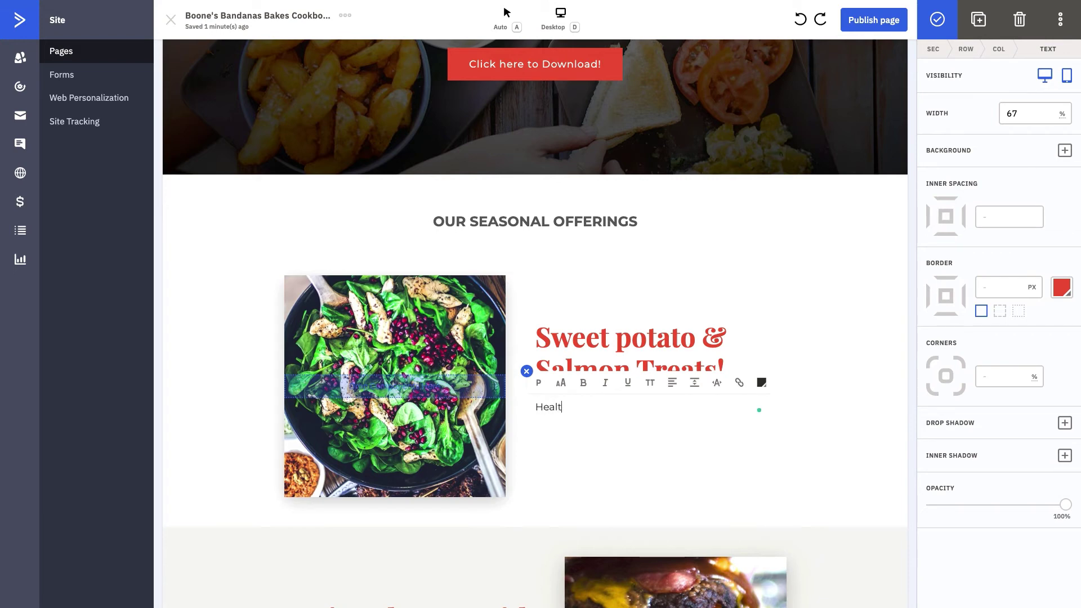
pyautogui.write('hy treat for your dog')
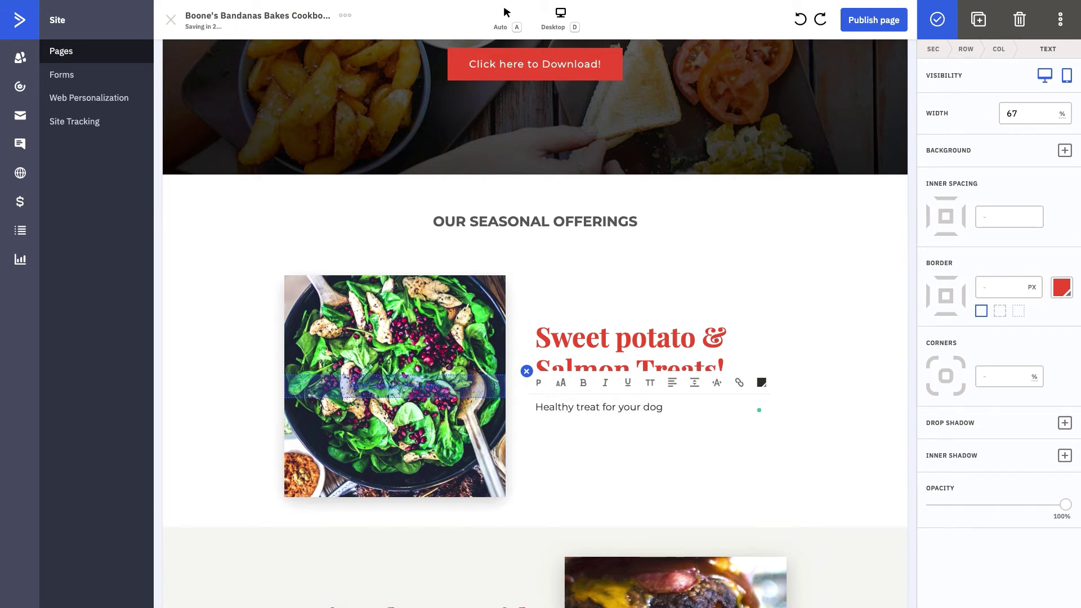
pyautogui.write(', including salmon , sweet pot')
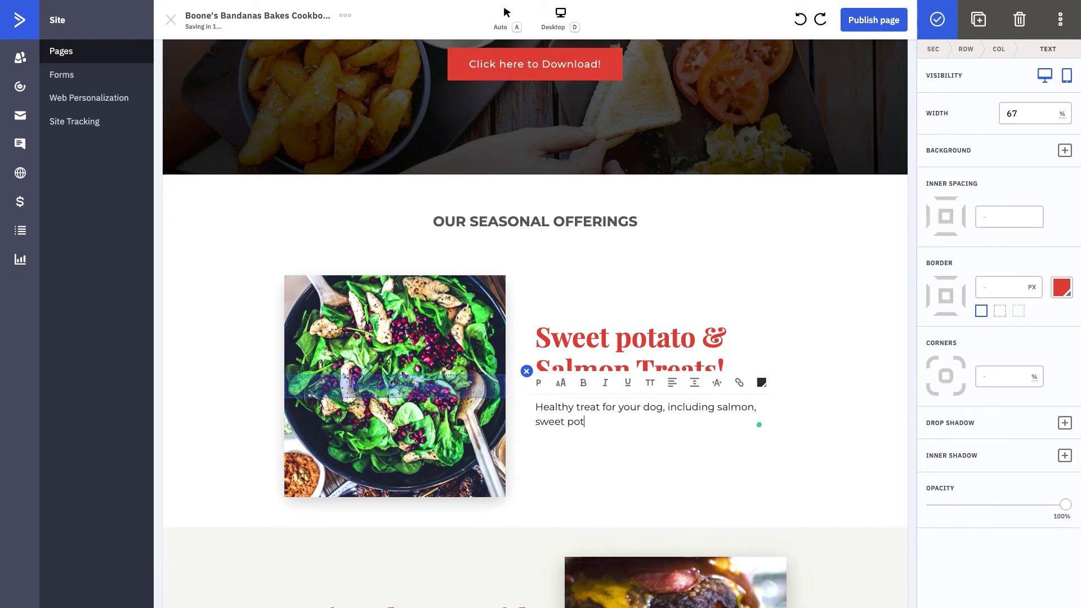
pyautogui.write('atoes and other yummy v')
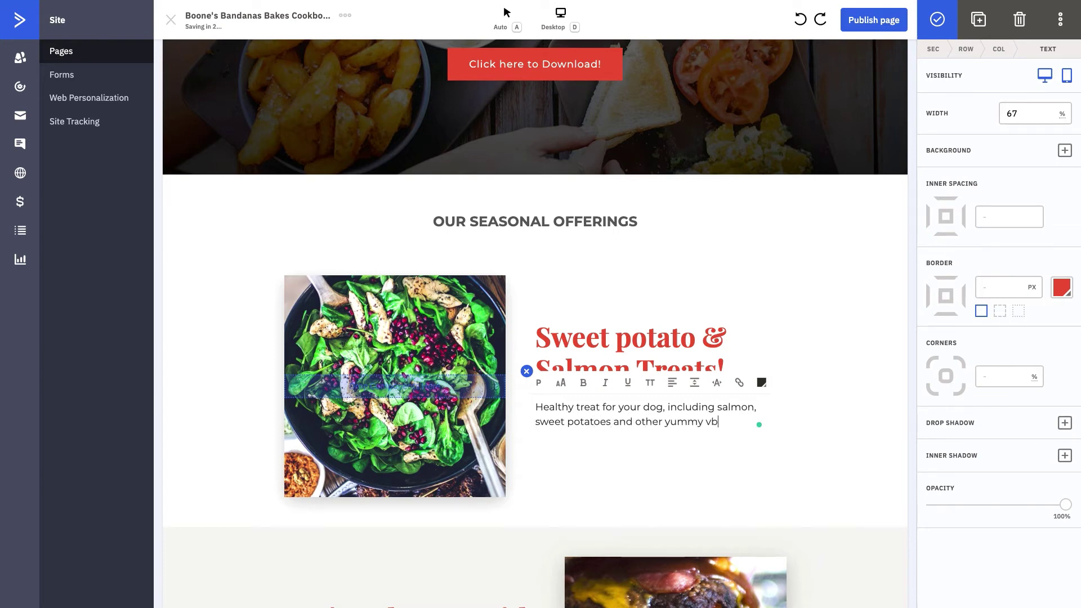
pyautogui.write('eggies!')
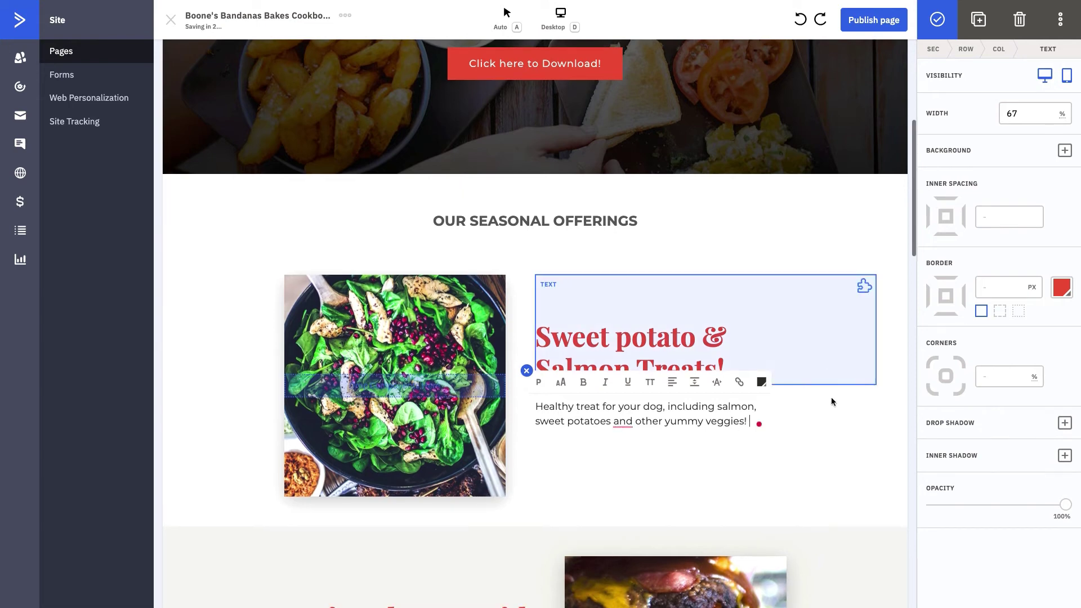
pyautogui.click(753, 437)
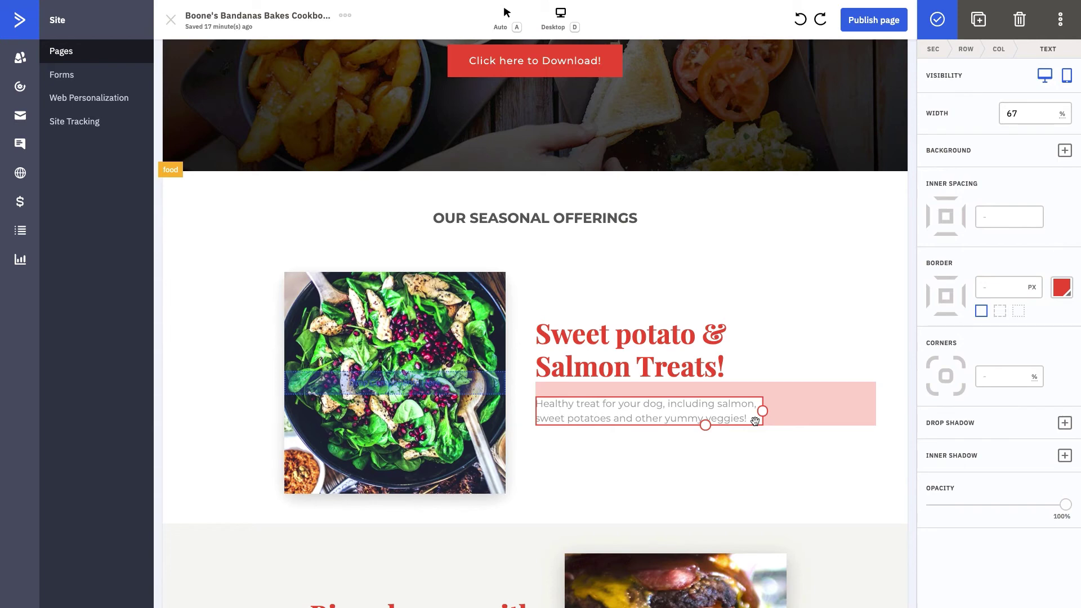
# - Replace the Bison burger heading with 'Black bean birthday buger!'
pyautogui.scroll(-5, 755, 422)
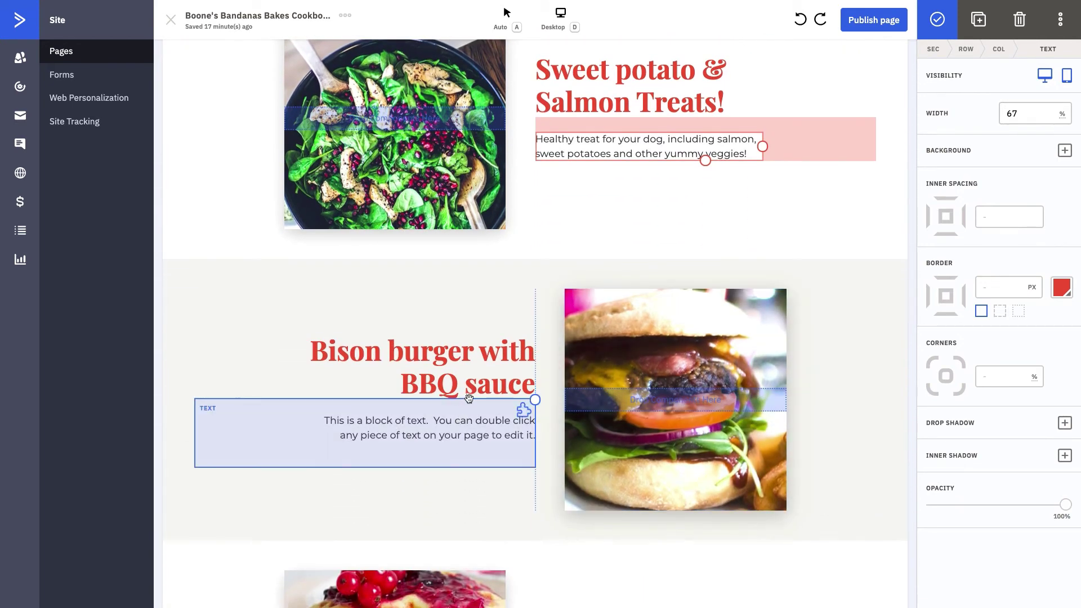
pyautogui.doubleClick(475, 386)
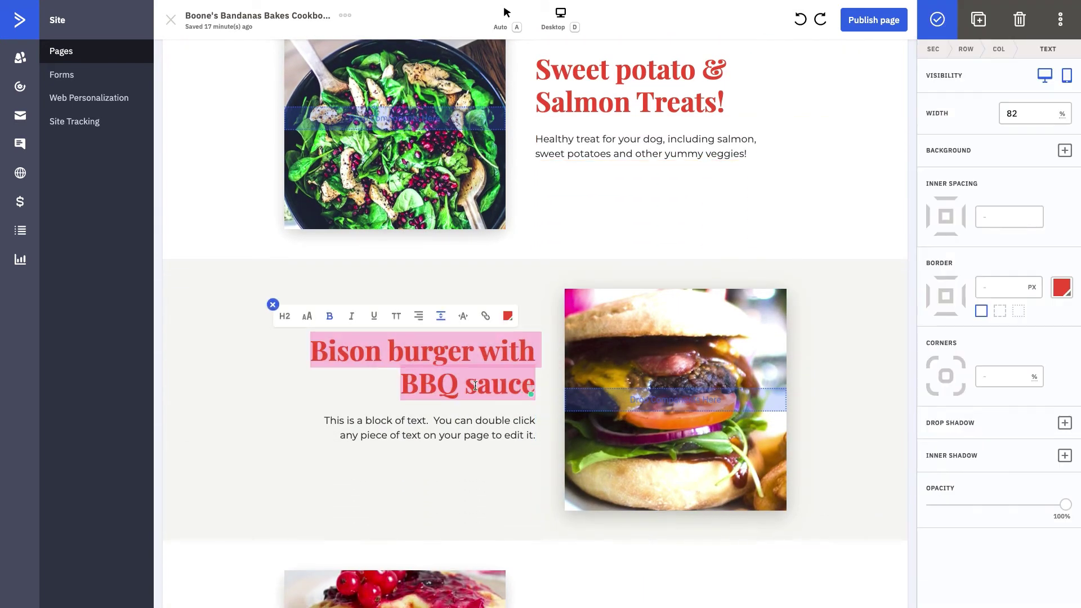
pyautogui.write('Bla')
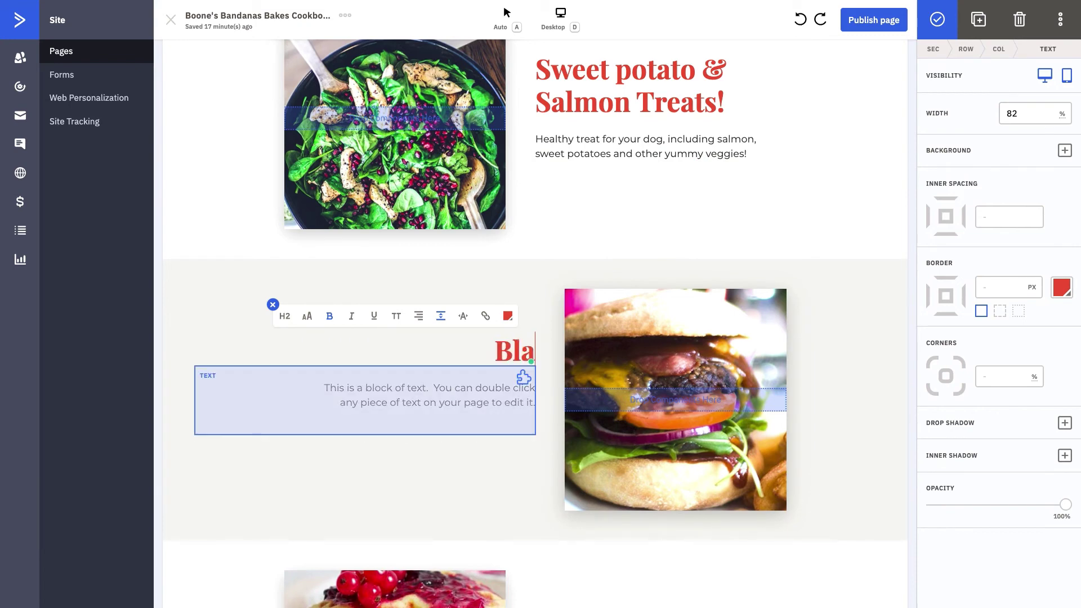
pyautogui.write('ck bean birthday buger!')
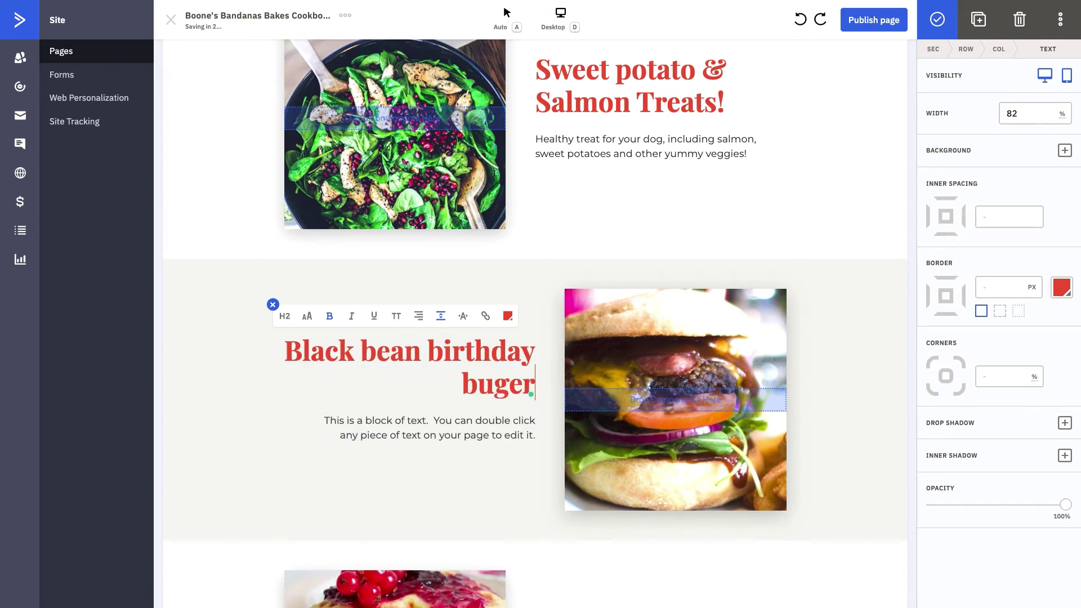
# - Fix the heading's capitals and spelling so it reads 'Black Bean Birthday Burger!'
pyautogui.click(375, 356)
pyautogui.press('BackSpace')
pyautogui.write('B')
pyautogui.click(440, 358)
pyautogui.press('BackSpace')
pyautogui.write('B')
pyautogui.click(472, 391)
pyautogui.press('BackSpace')
pyautogui.write('B')
pyautogui.click(485, 391)
pyautogui.write('r')
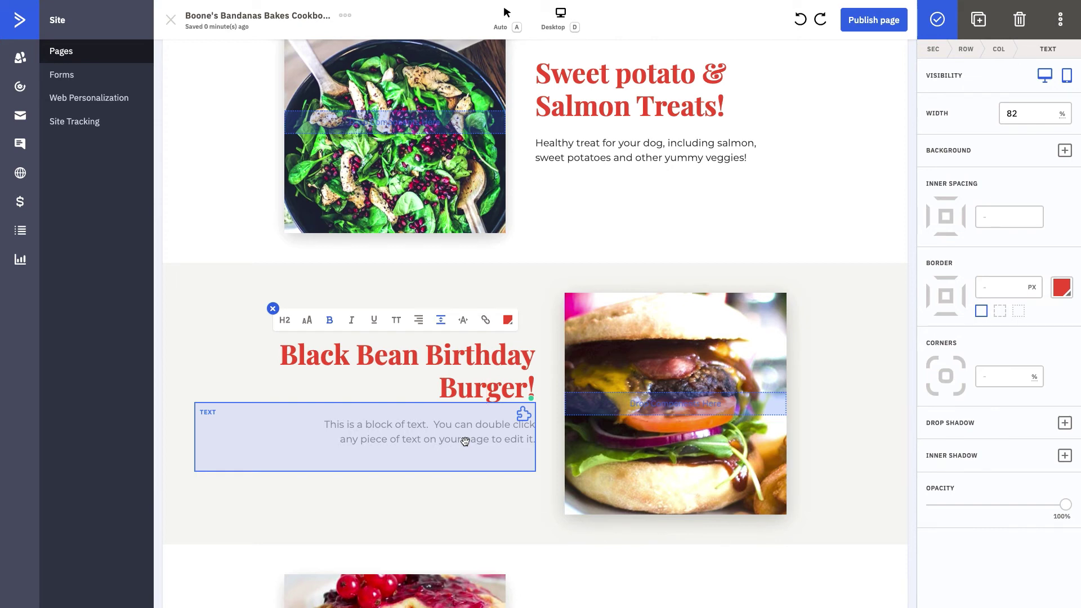
# - Open the Theme settings and browse the heading fonts, keeping Playfair Display
pyautogui.click(229, 335)
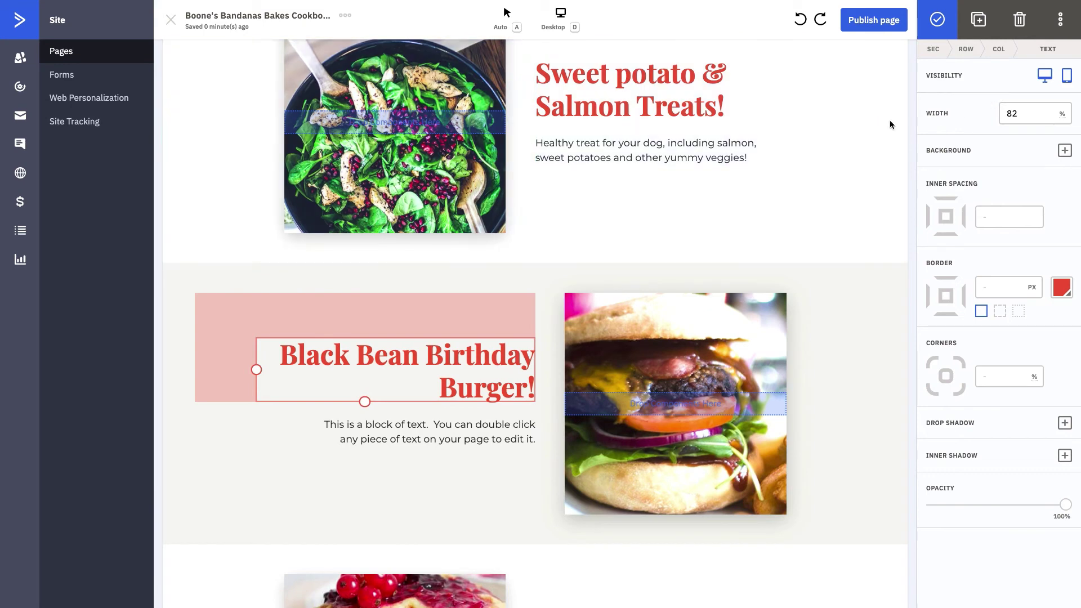
pyautogui.click(825, 381)
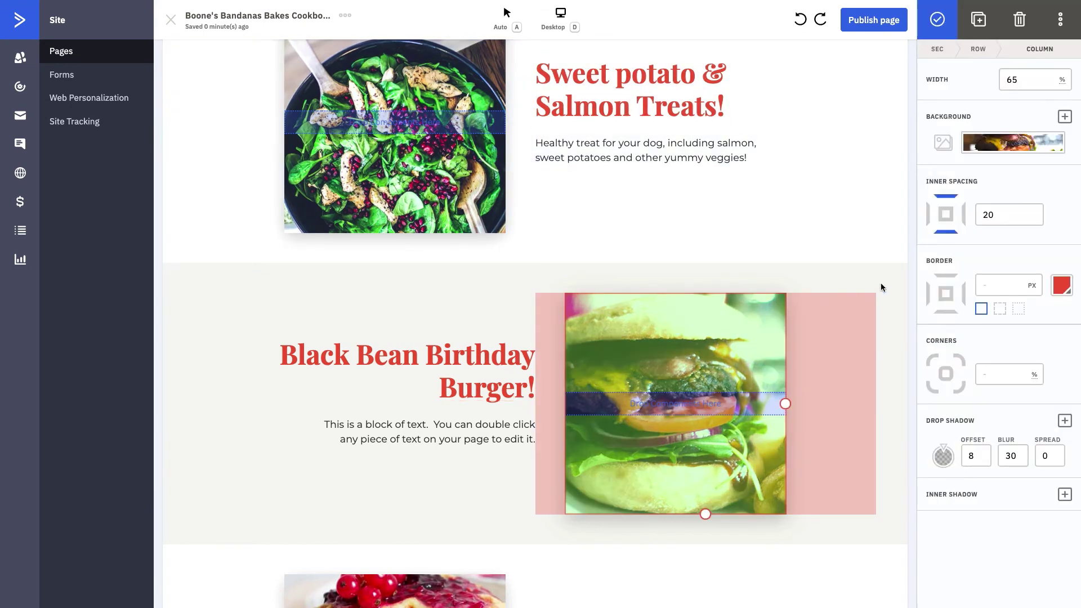
pyautogui.click(881, 287)
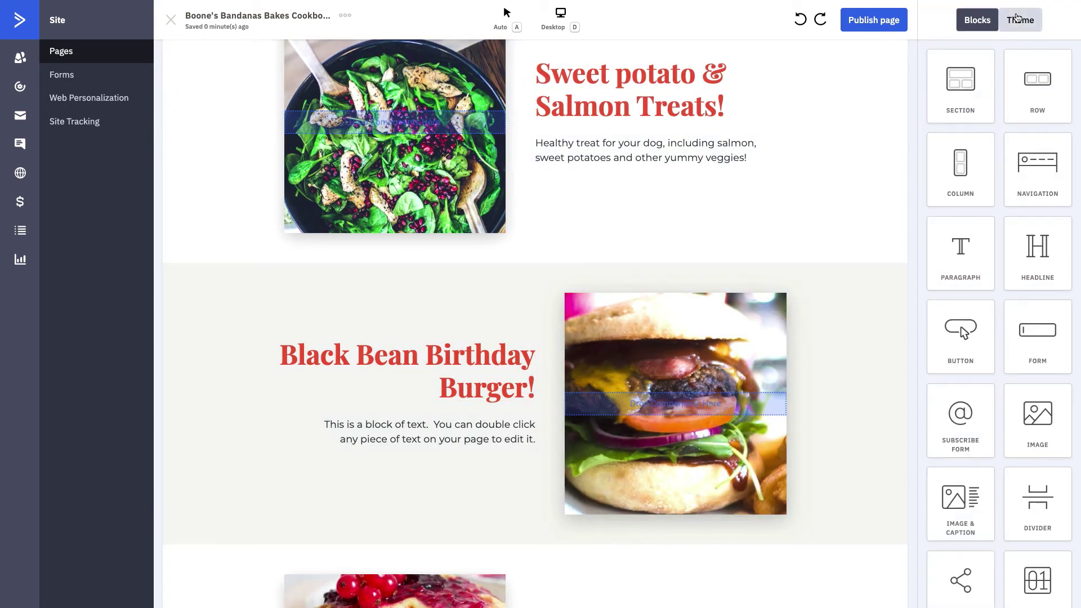
pyautogui.click(1018, 19)
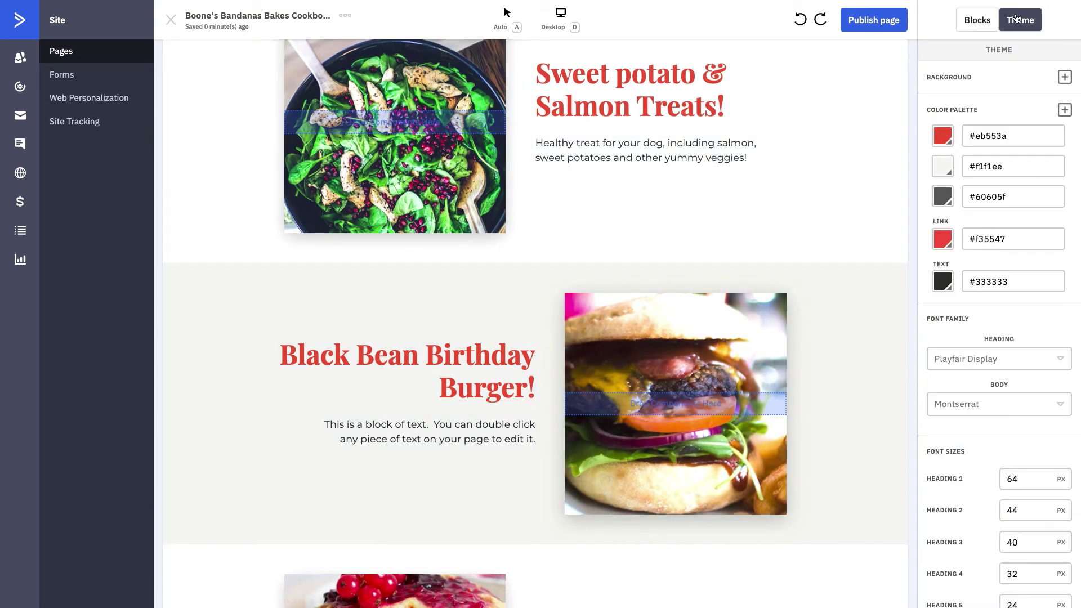
pyautogui.click(993, 360)
pyautogui.scroll(-3, 991, 419)
pyautogui.scroll(-4, 991, 419)
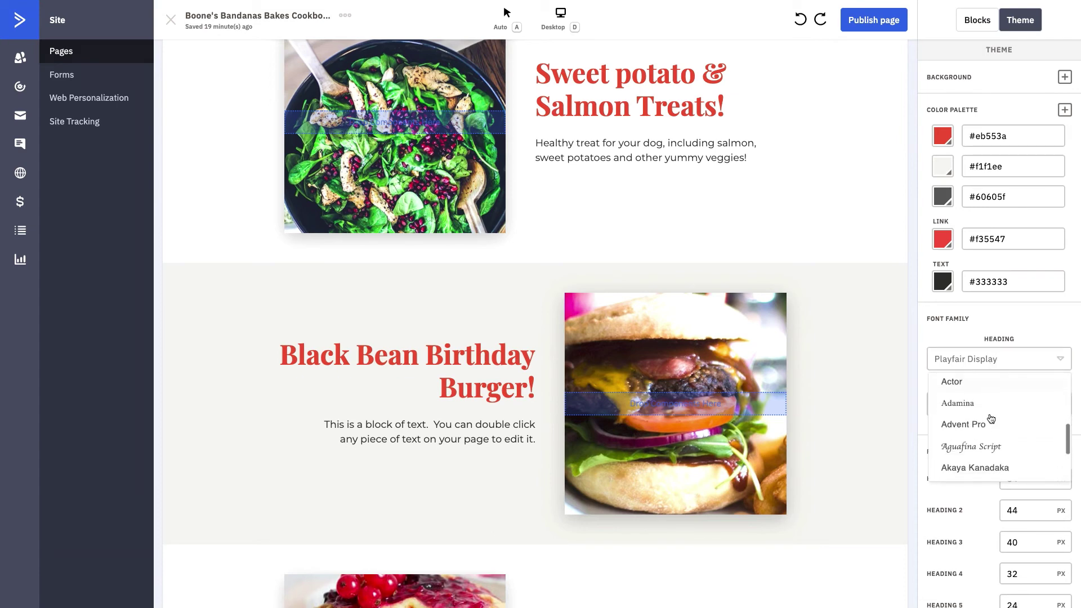
pyautogui.scroll(-4, 991, 419)
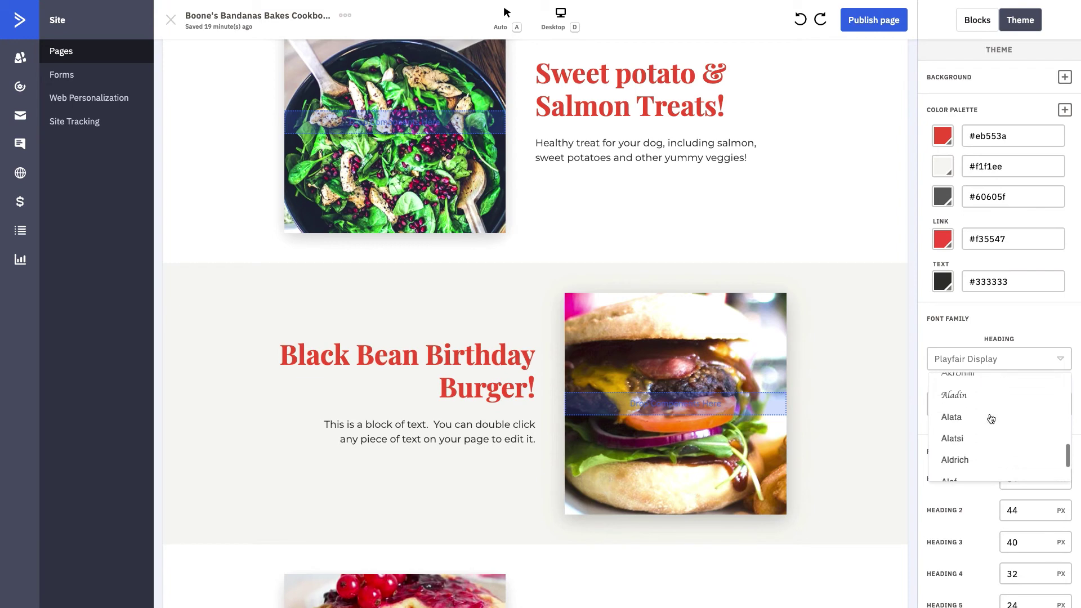
pyautogui.click(989, 359)
# - Review the Montserrat body font and background options, then scroll through the theme settings
pyautogui.click(1003, 404)
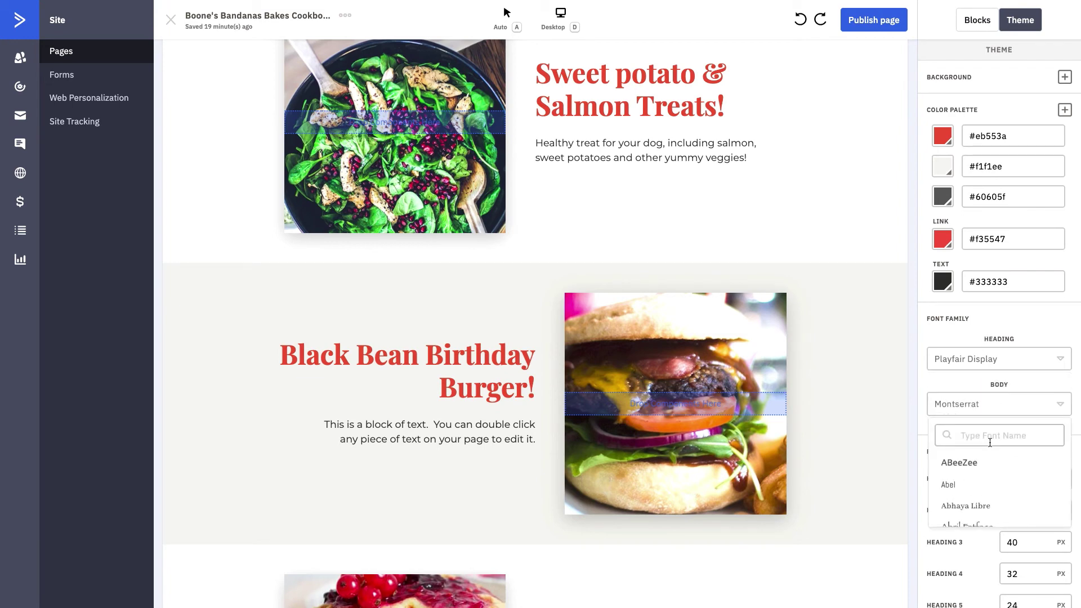
pyautogui.click(1026, 330)
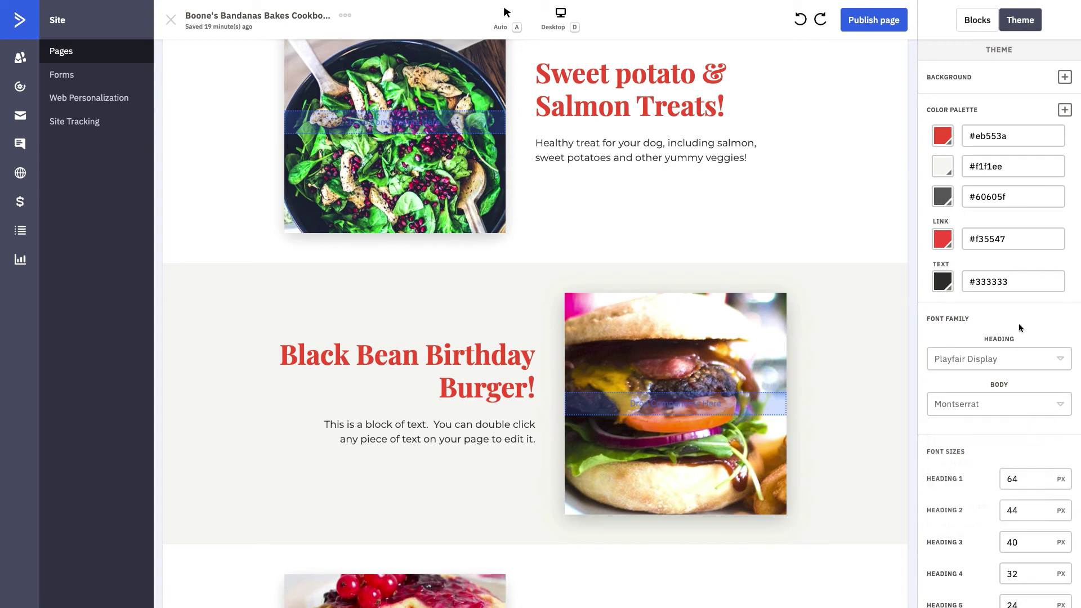
pyautogui.click(1064, 78)
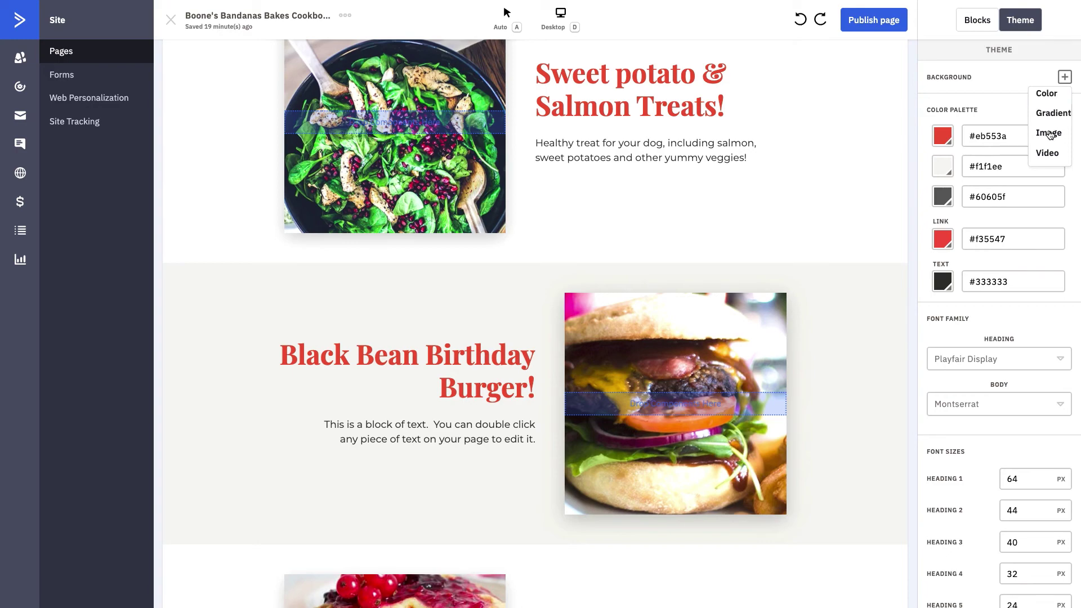
pyautogui.click(686, 224)
pyautogui.scroll(10, 675, 223)
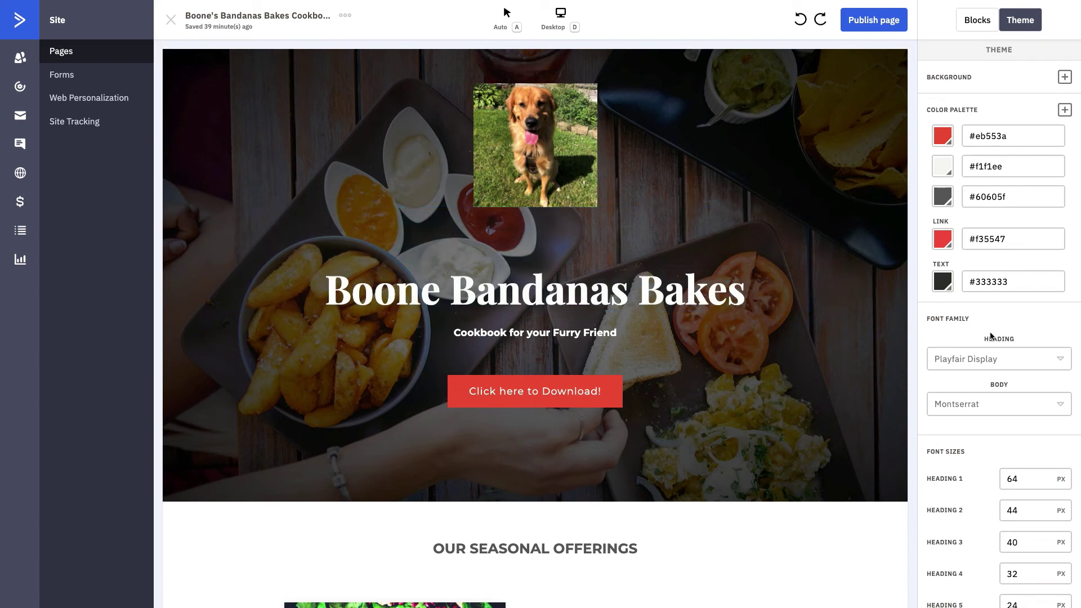
pyautogui.scroll(-5, 991, 336)
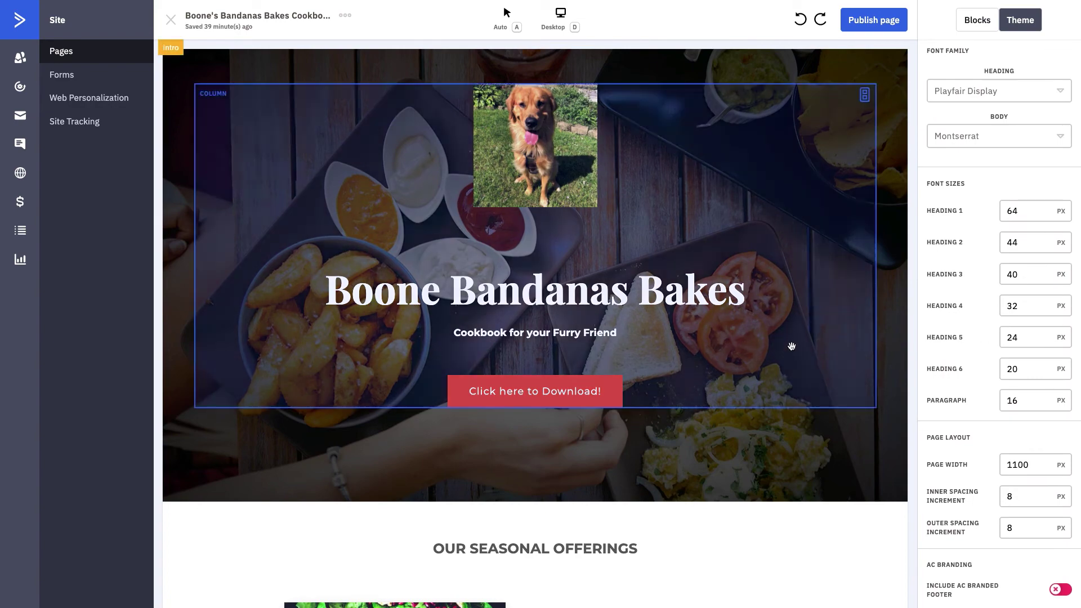
pyautogui.scroll(-3, 698, 374)
pyautogui.scroll(-4, 697, 375)
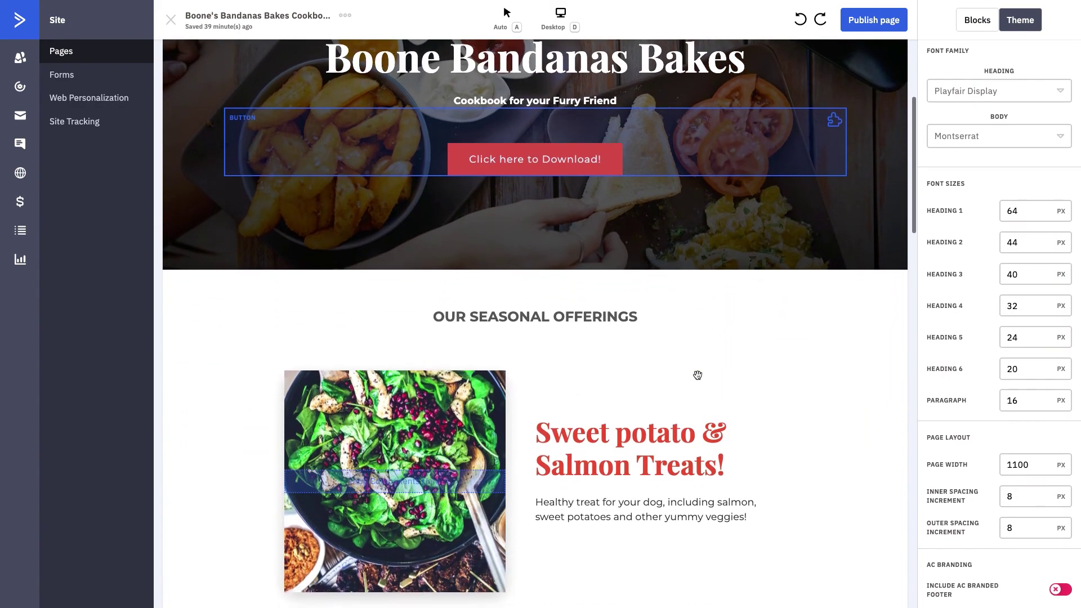
# - Drag a Subscribe Form block below the chef's bio in Meet the Chef
pyautogui.click(978, 21)
pyautogui.scroll(-10, 787, 371)
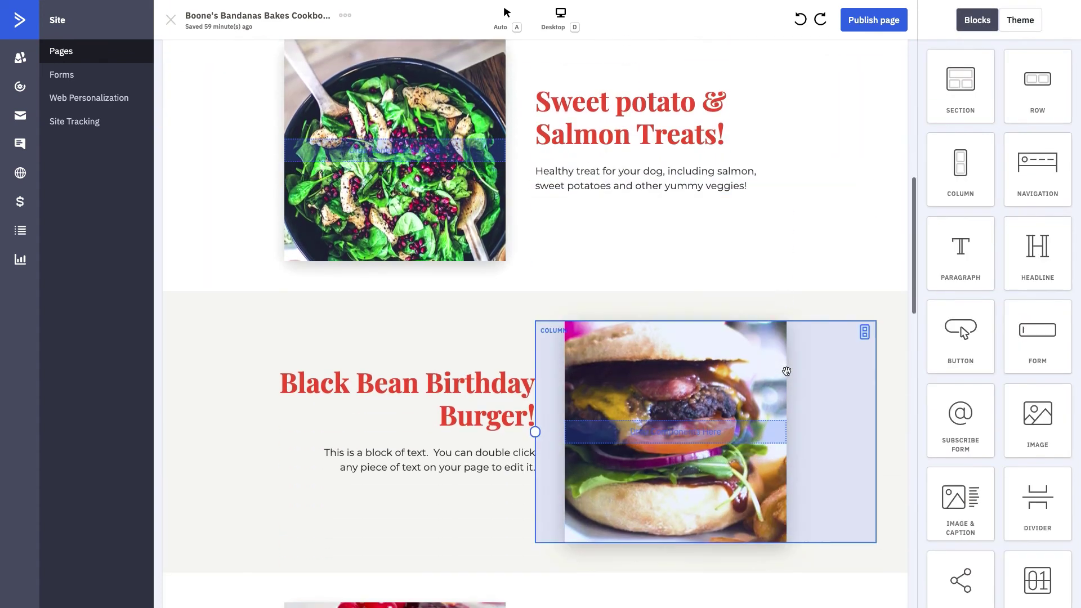
pyautogui.scroll(-6, 787, 371)
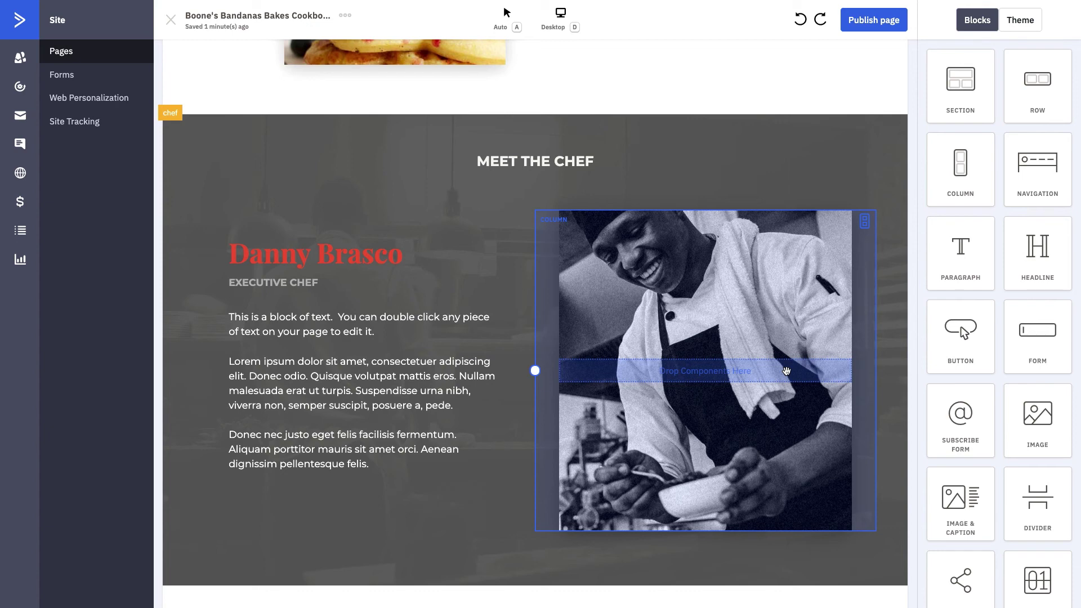
pyautogui.scroll(-1, 787, 371)
pyautogui.moveTo(961, 420); pyautogui.dragTo(355, 445)
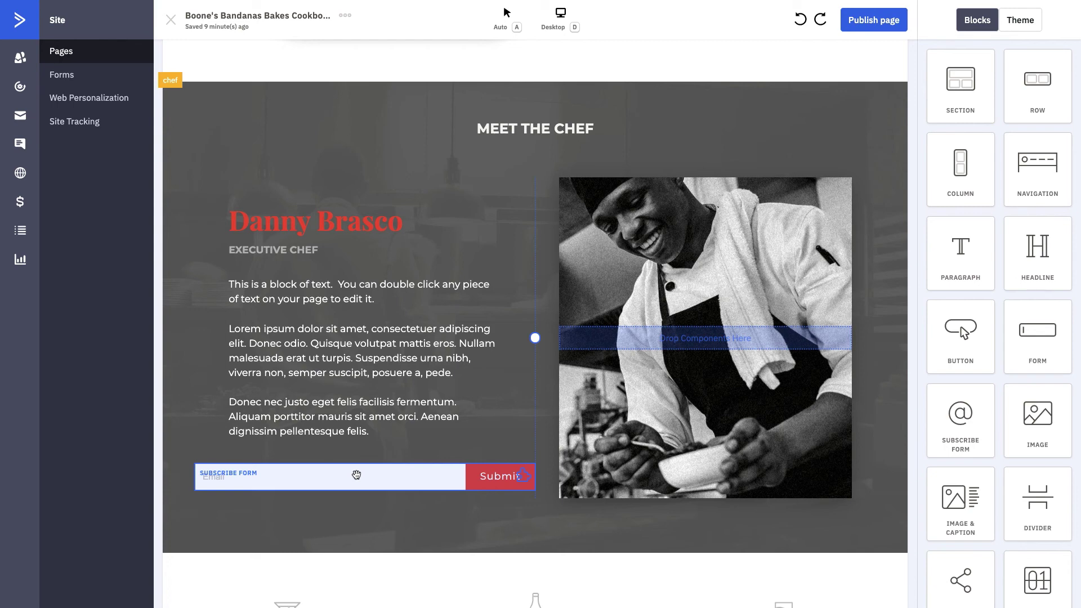
# - Drag a Follow Links block above the address in the middle info column
pyautogui.scroll(-5, 356, 475)
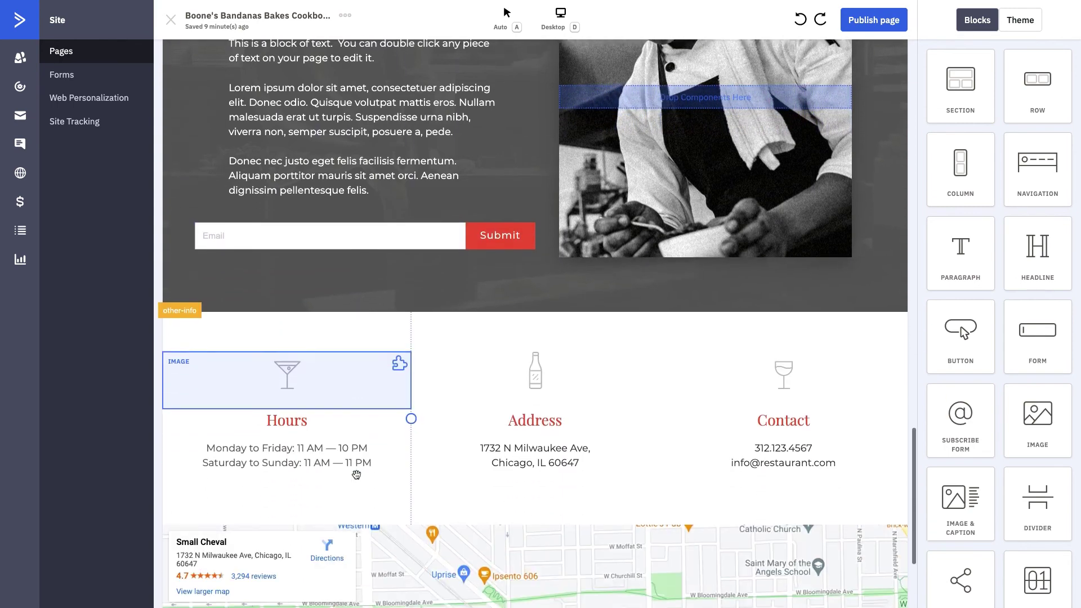
pyautogui.scroll(-1, 356, 474)
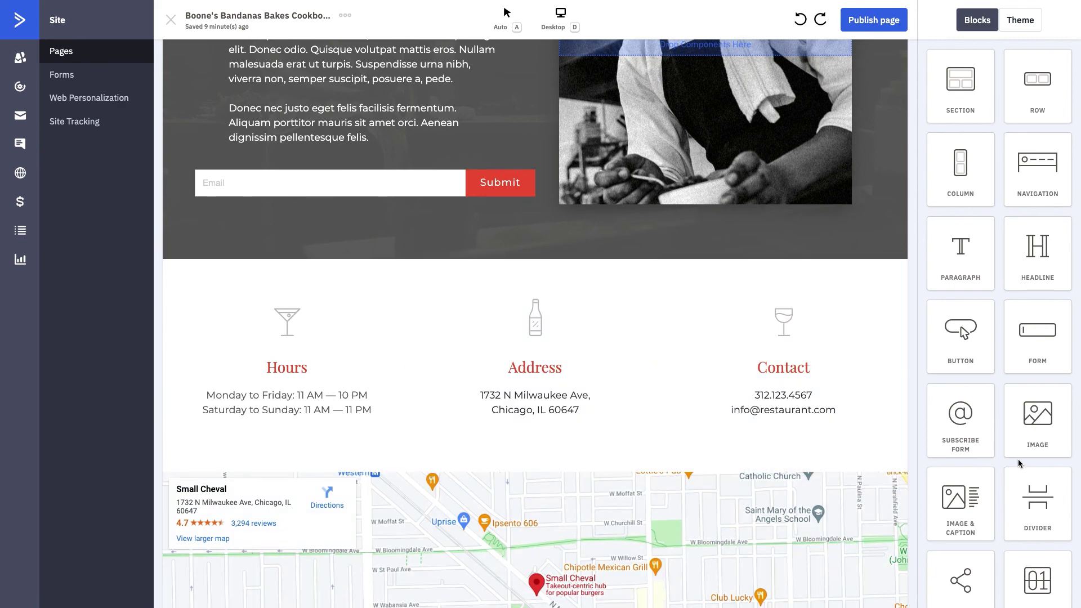
pyautogui.scroll(-3, 1020, 463)
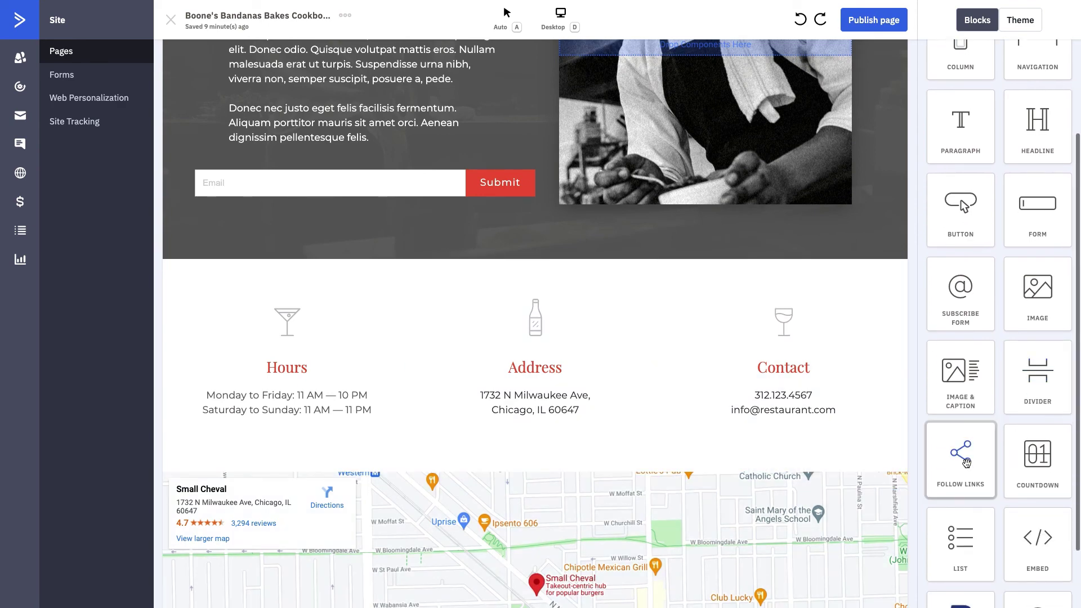
pyautogui.moveTo(966, 463); pyautogui.dragTo(522, 278)
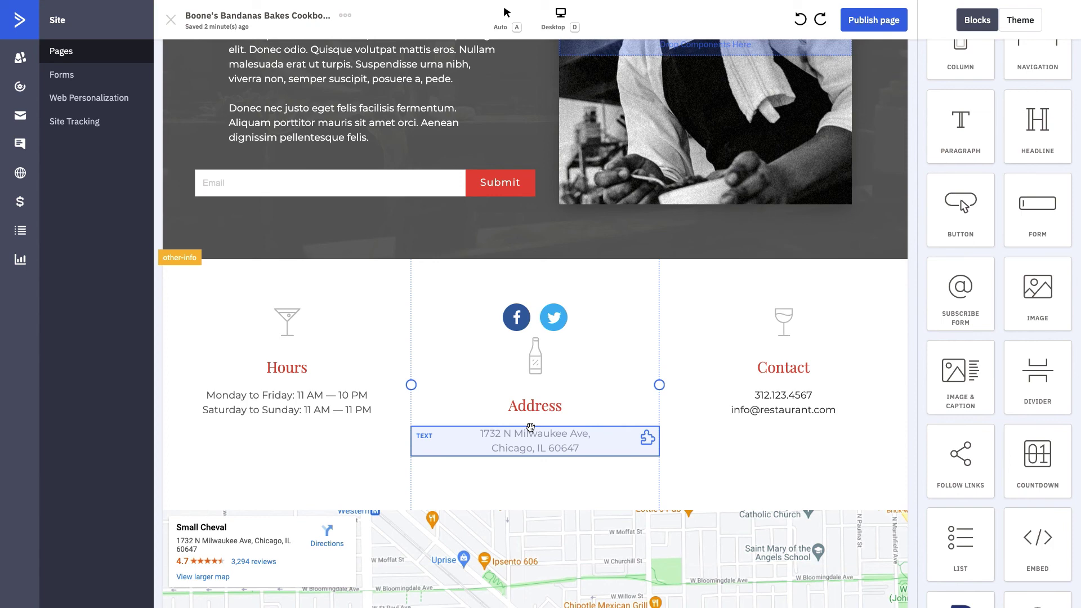
# - Trash the Address heading, the street address text and the bottle icon from the middle column
pyautogui.scroll(-1, 530, 426)
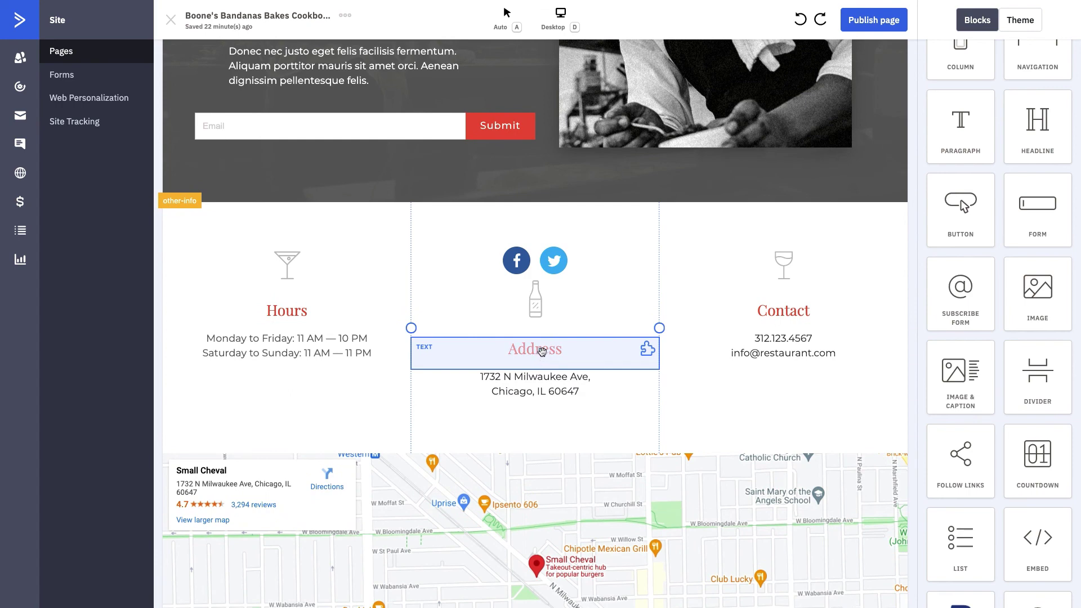
pyautogui.rightClick(543, 353)
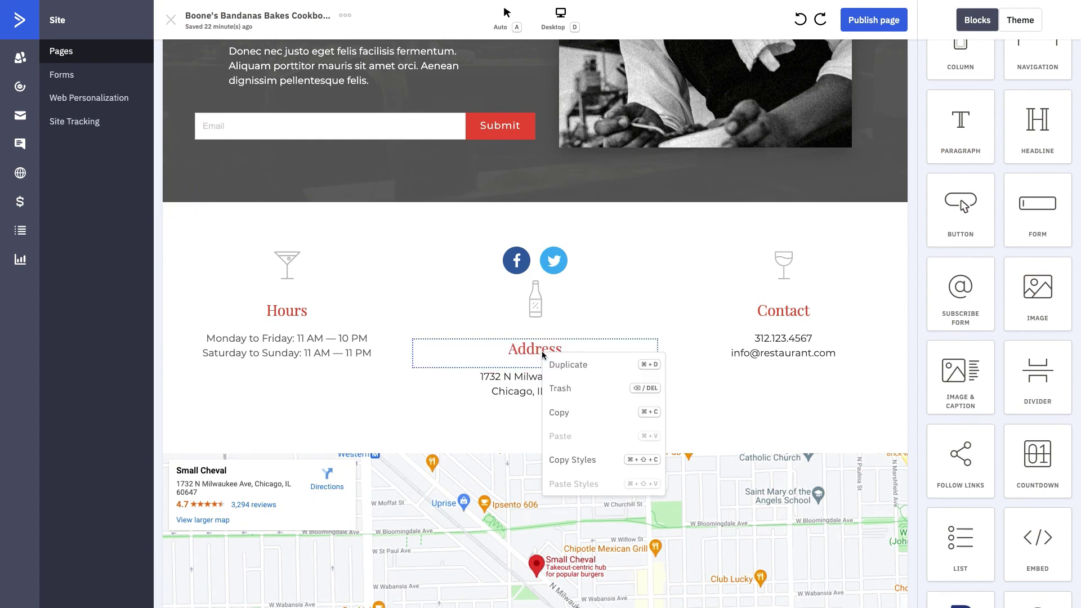
pyautogui.click(560, 388)
pyautogui.rightClick(549, 367)
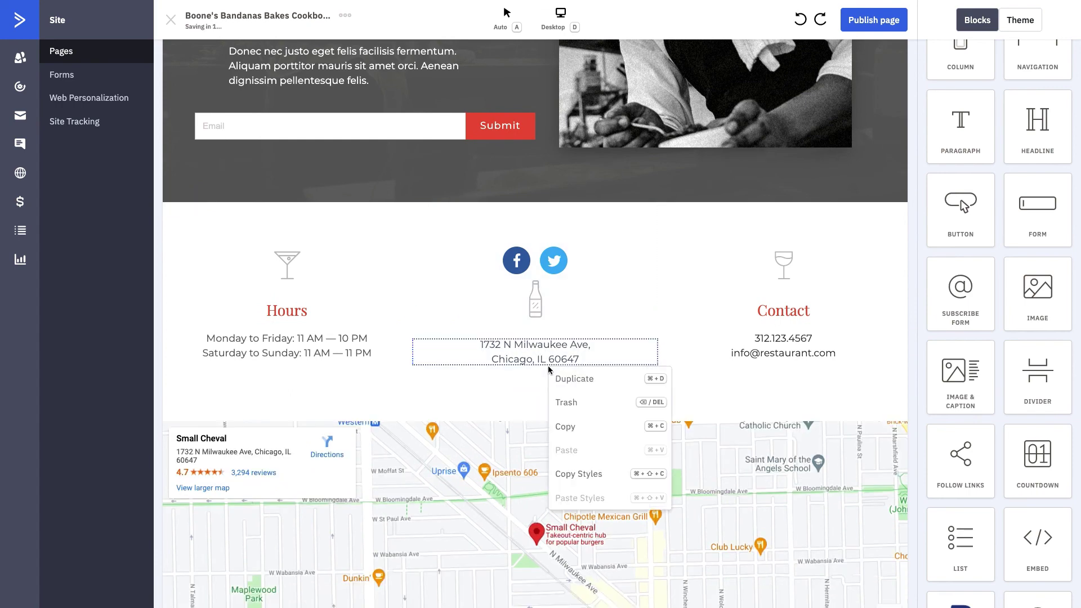
pyautogui.click(566, 398)
pyautogui.rightClick(536, 300)
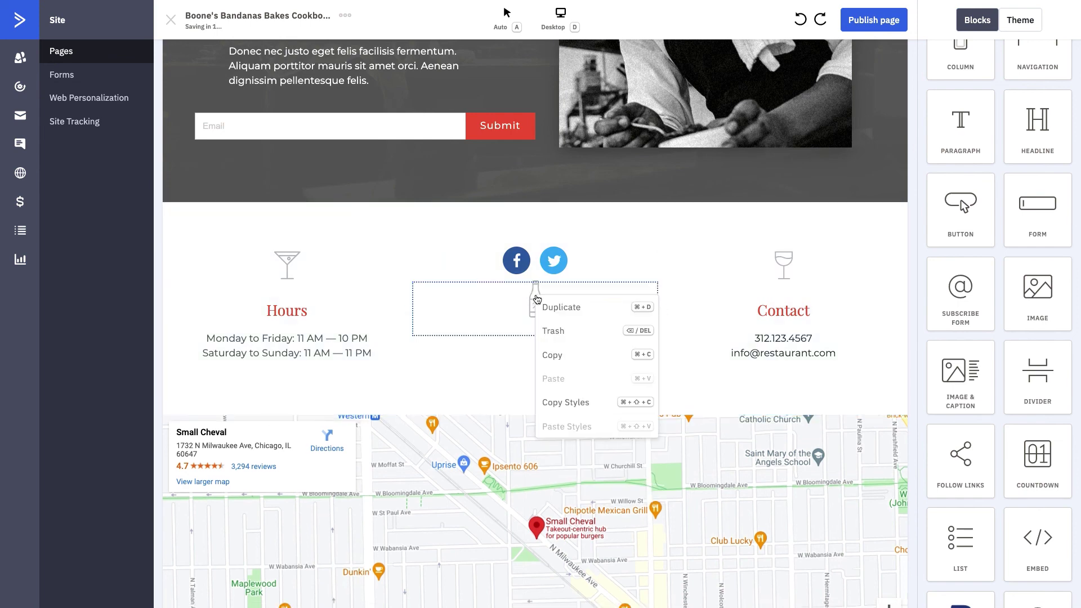
pyautogui.click(547, 327)
# - Bring up the settings of the Facebook and Twitter follow links block
pyautogui.click(535, 273)
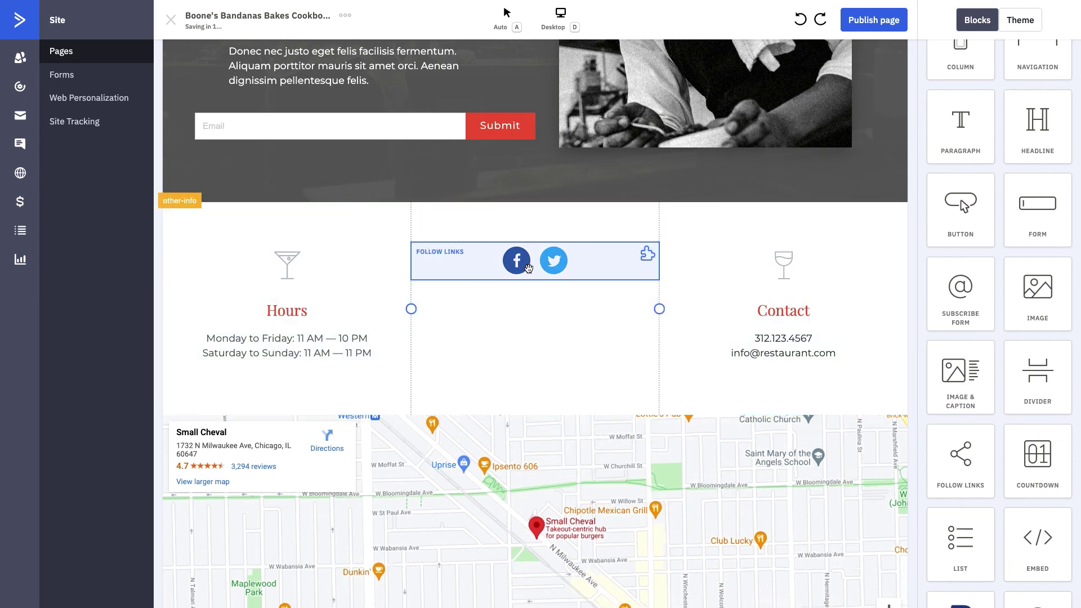
pyautogui.rightClick(629, 267)
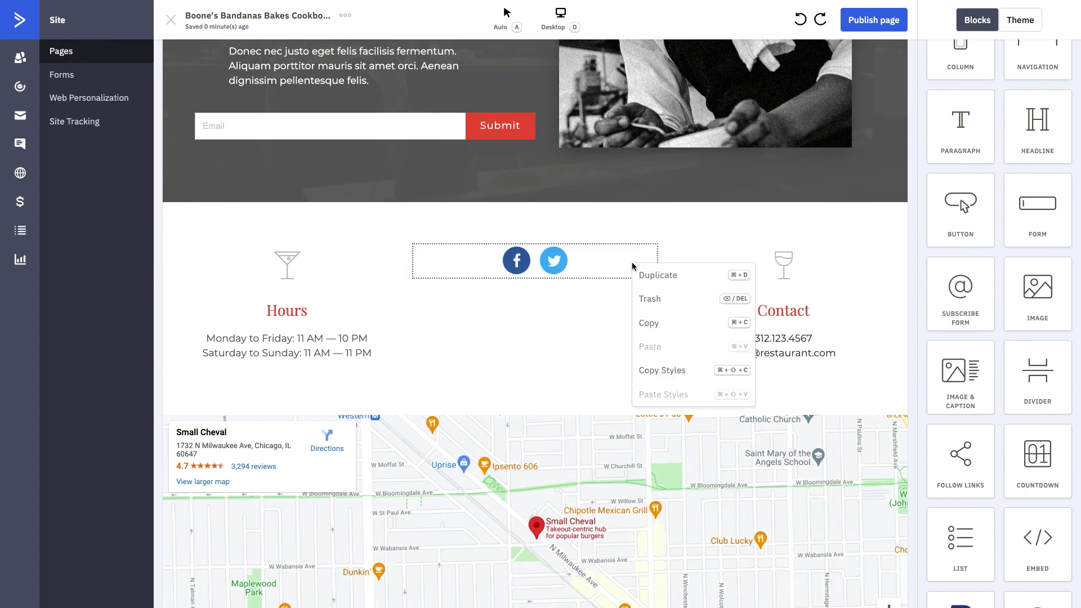
pyautogui.click(555, 262)
pyautogui.click(555, 262)
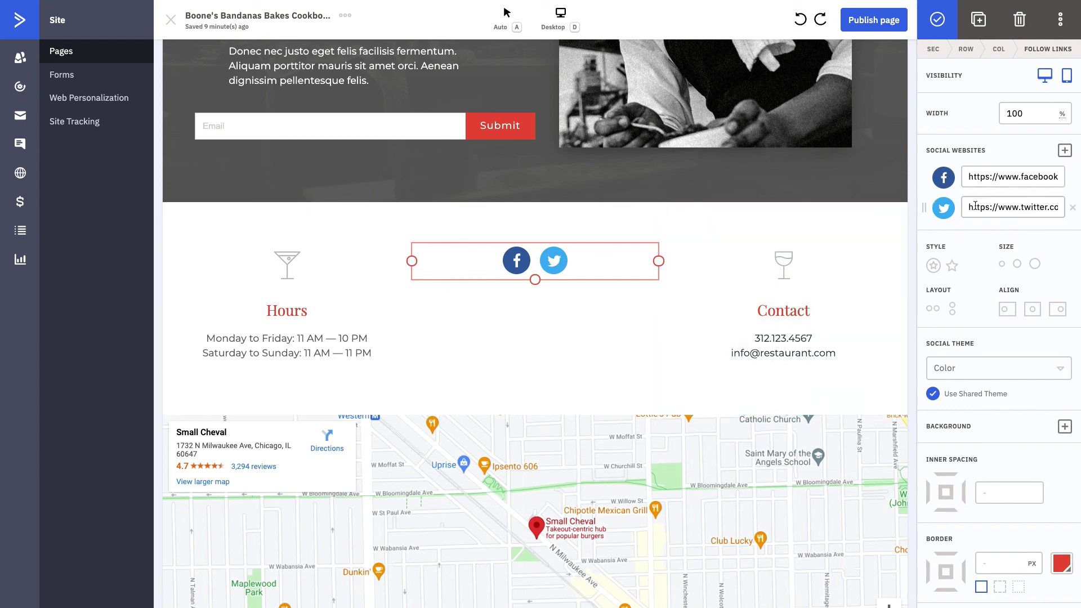
# - Add Instagram to the follow links from the Social Websites list
pyautogui.scroll(-3, 975, 206)
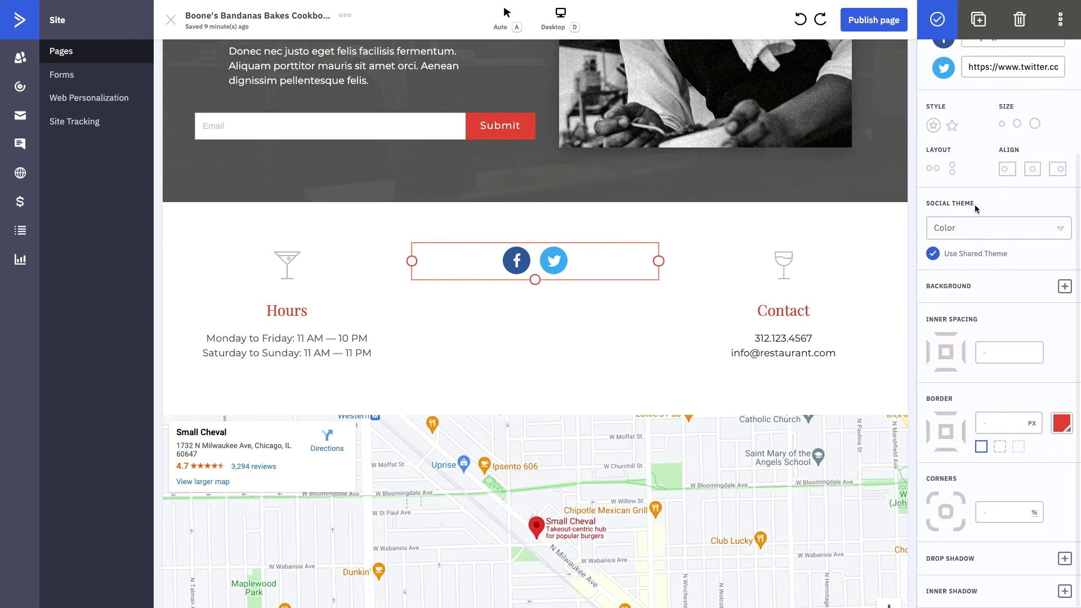
pyautogui.scroll(3, 975, 205)
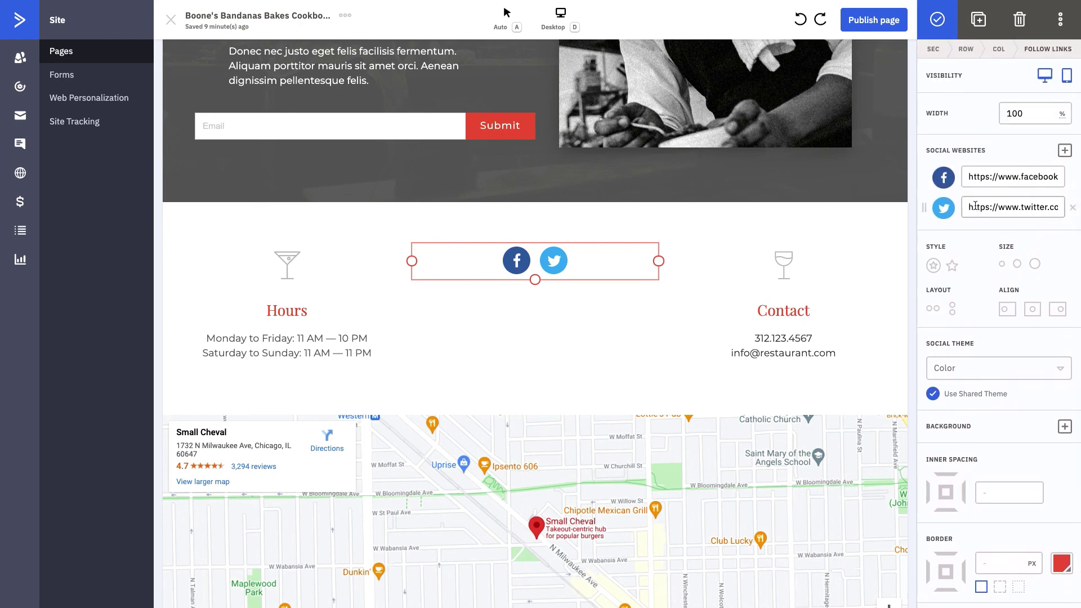
pyautogui.click(1065, 151)
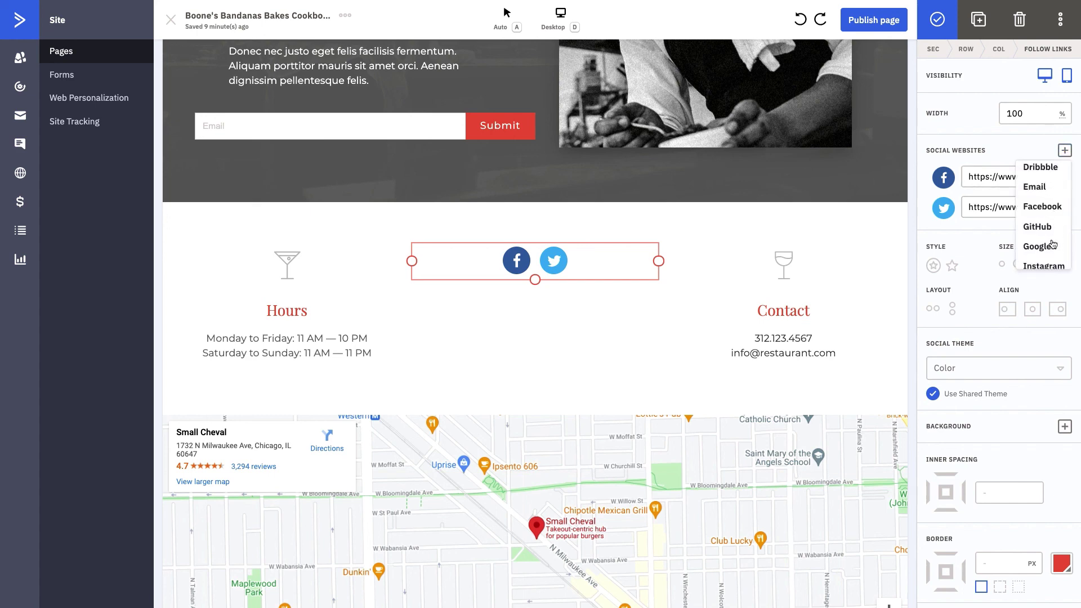
pyautogui.scroll(-1, 1053, 248)
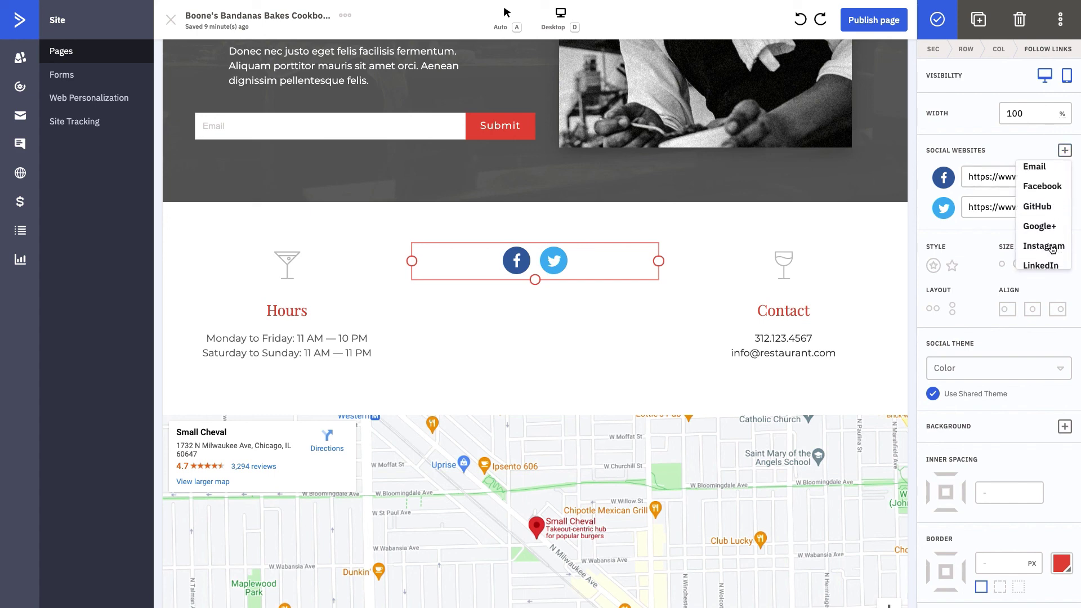
pyautogui.click(1052, 249)
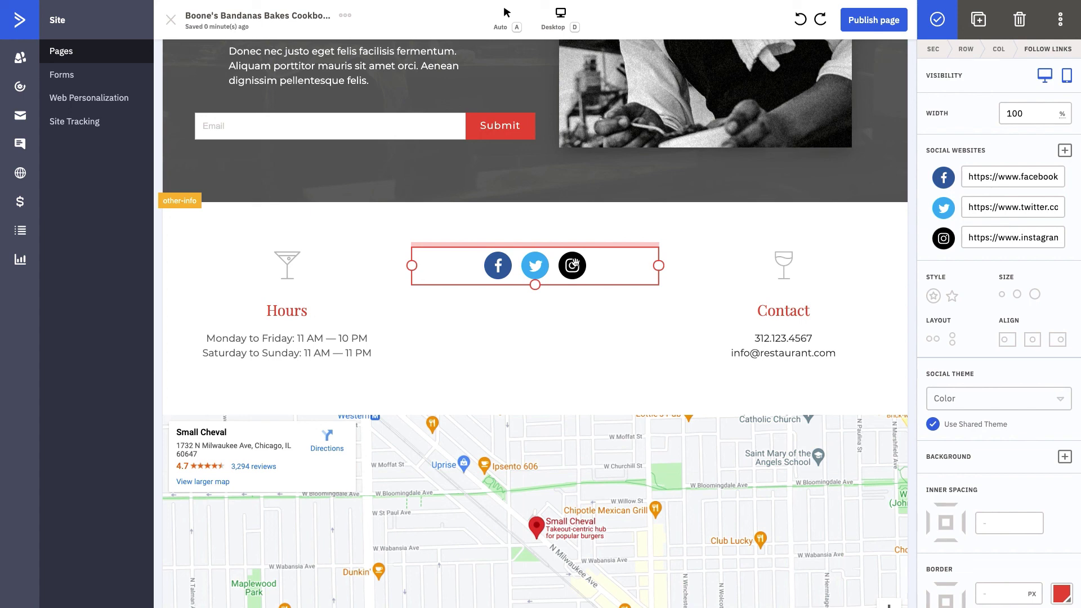
# - Browse the social site list again and close it without adding another site
pyautogui.click(1064, 150)
pyautogui.scroll(-5, 1046, 204)
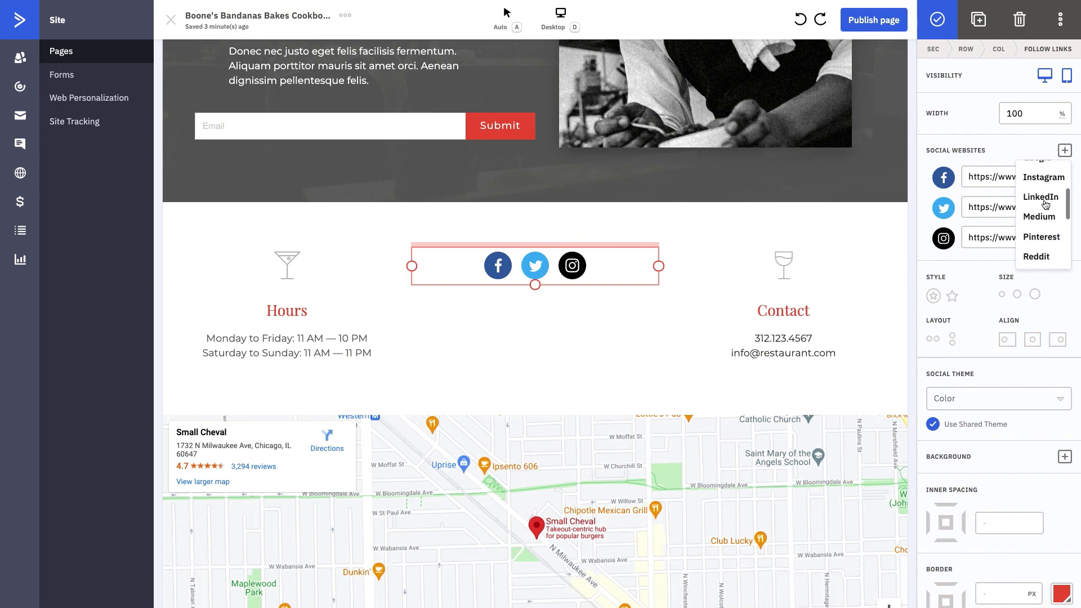
pyautogui.scroll(-3, 1046, 204)
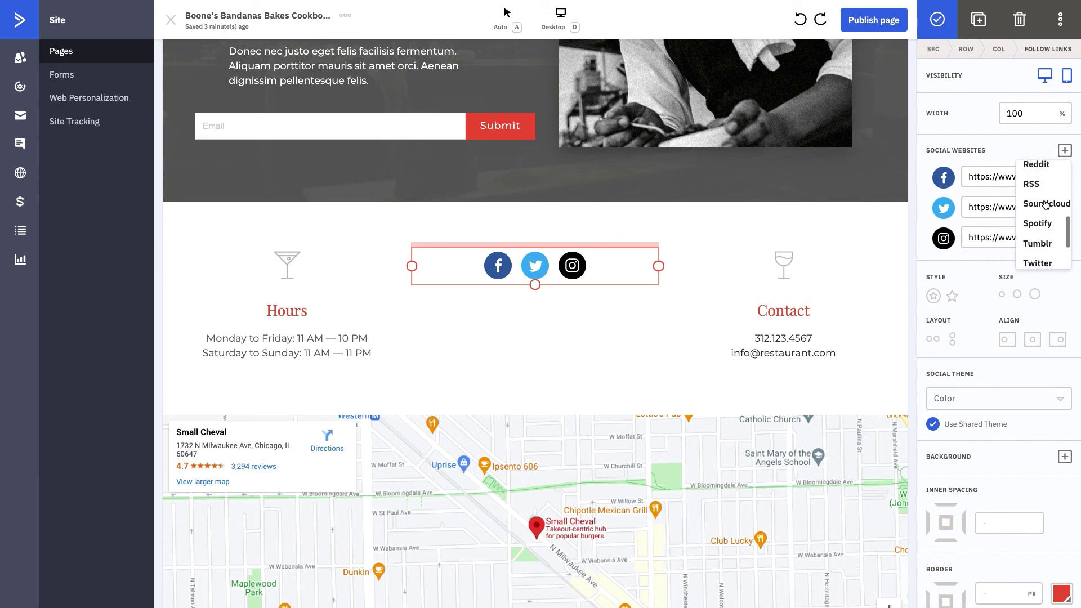
pyautogui.scroll(-3, 1046, 203)
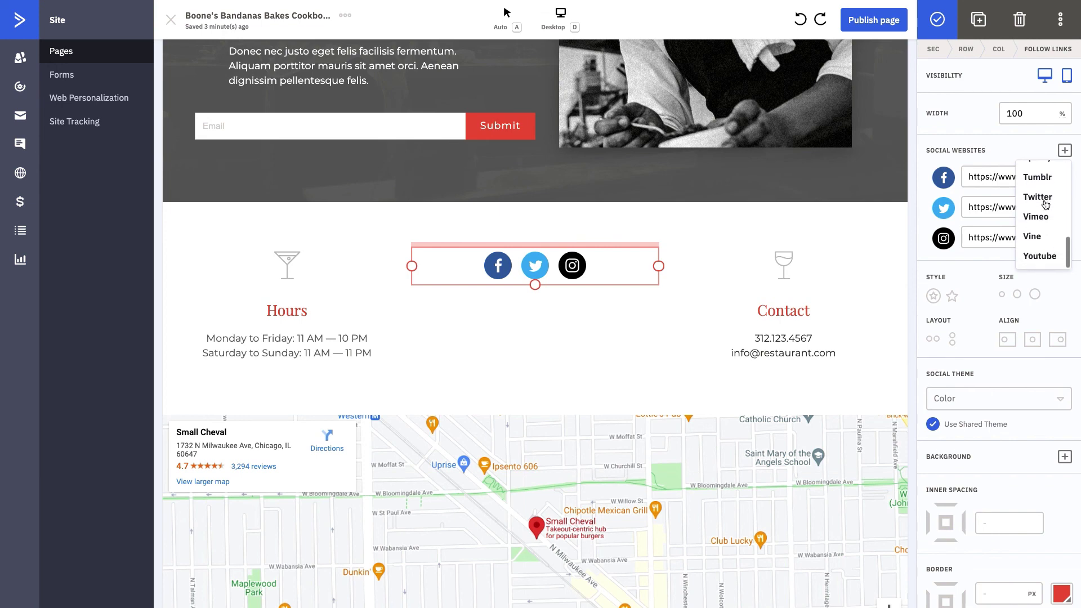
pyautogui.click(879, 235)
pyautogui.scroll(-1, 573, 420)
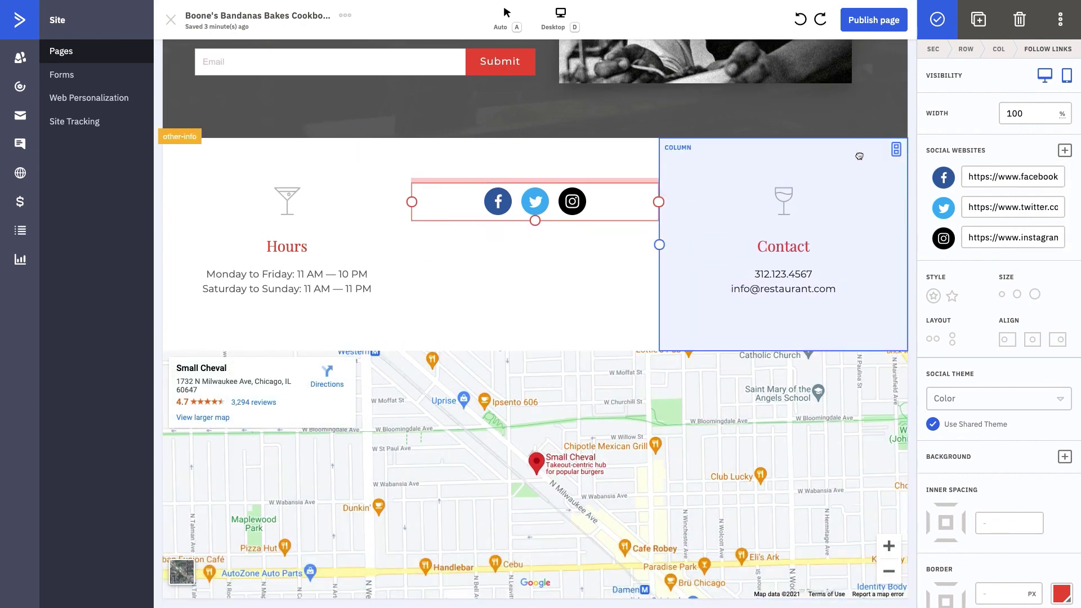
# - Trash the Google map embed under the Hours, social icons and Contact row, then return to the top
pyautogui.click(852, 179)
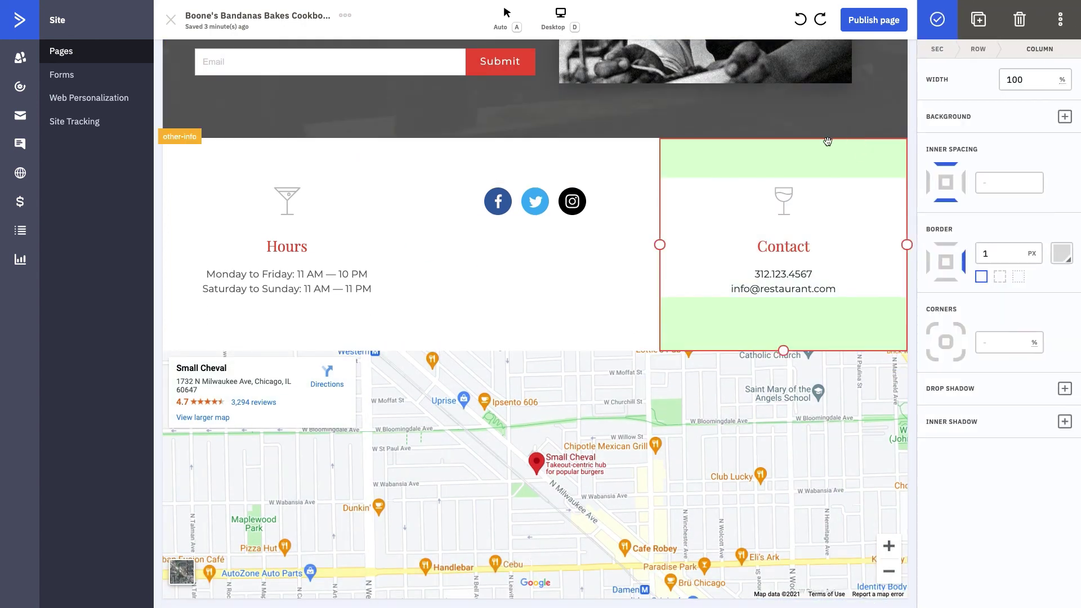
pyautogui.click(652, 128)
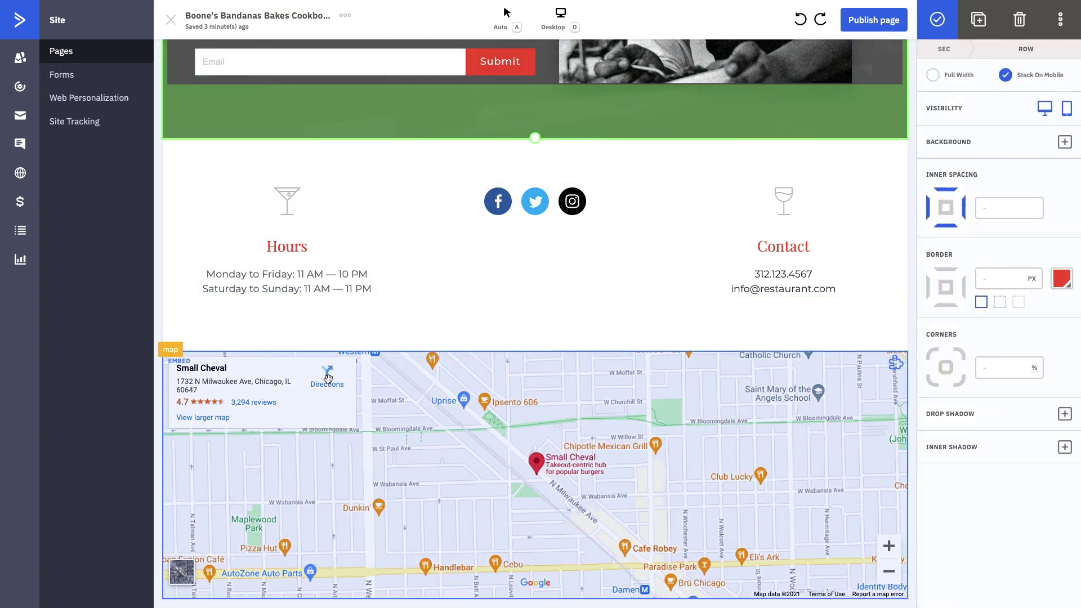
pyautogui.rightClick(327, 377)
pyautogui.click(362, 419)
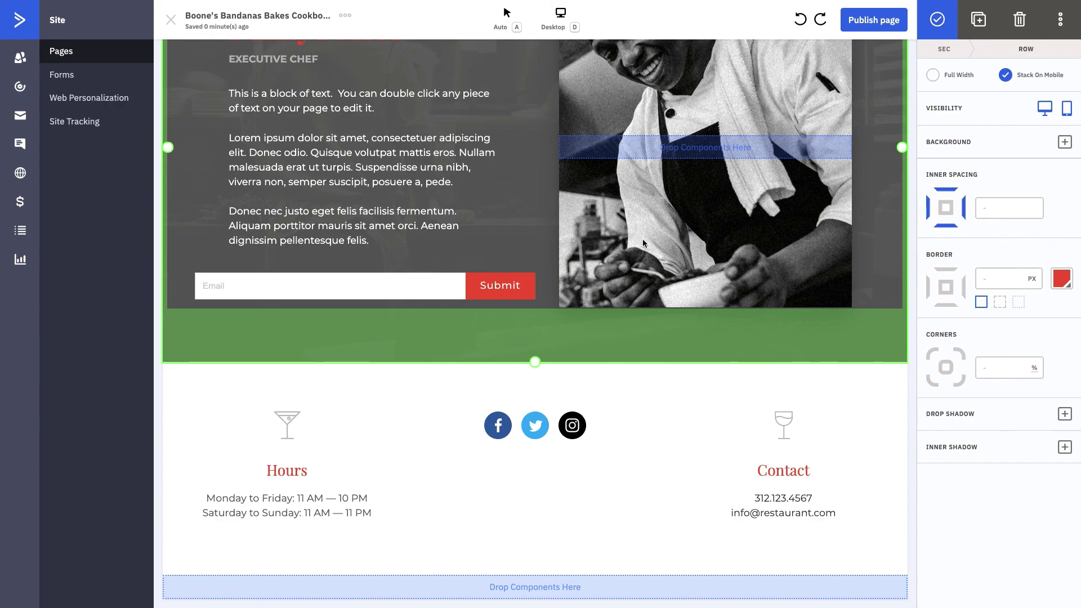
pyautogui.scroll(15, 644, 243)
pyautogui.scroll(10, 643, 244)
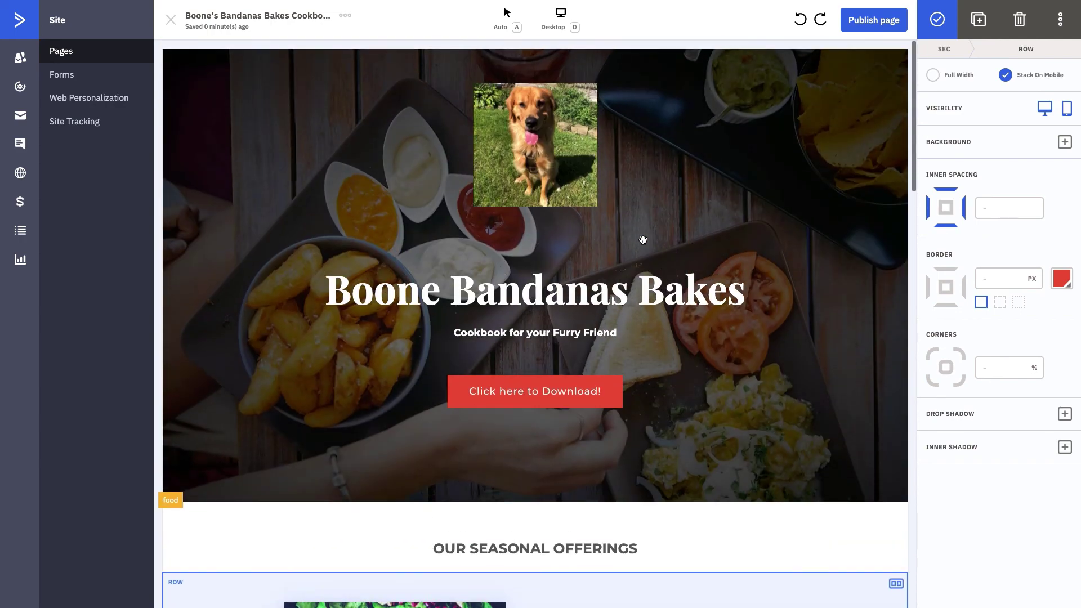